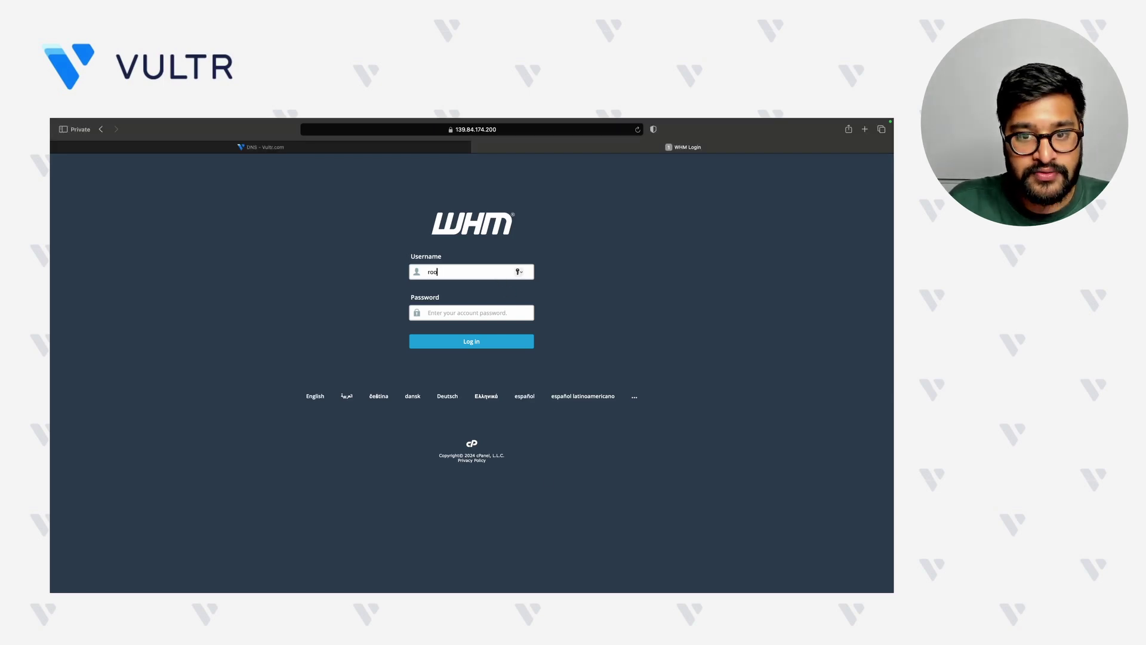
Sign in to WHM with the root password and select the server IP in the address bar
left_click(464, 310)
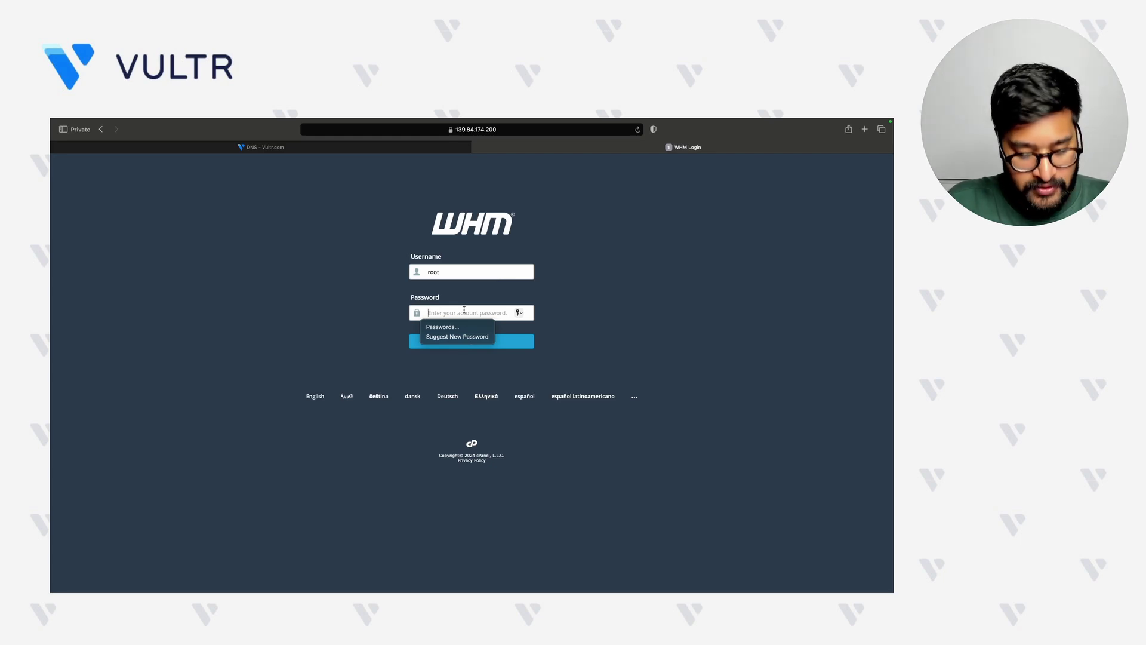
key("super+v")
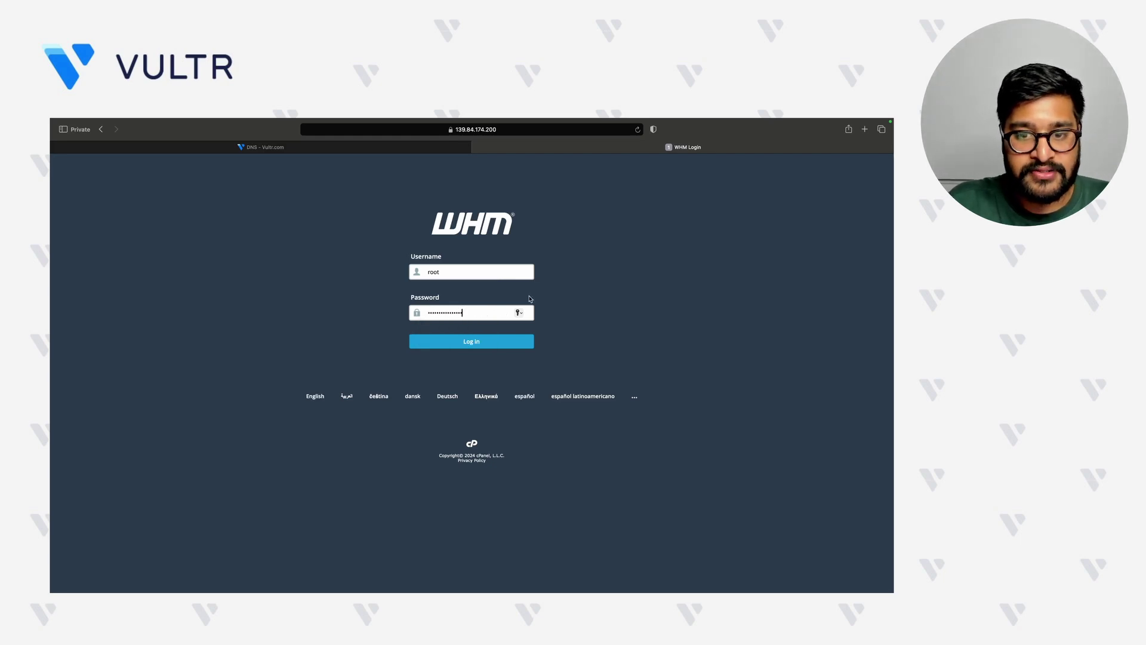
left_click(475, 342)
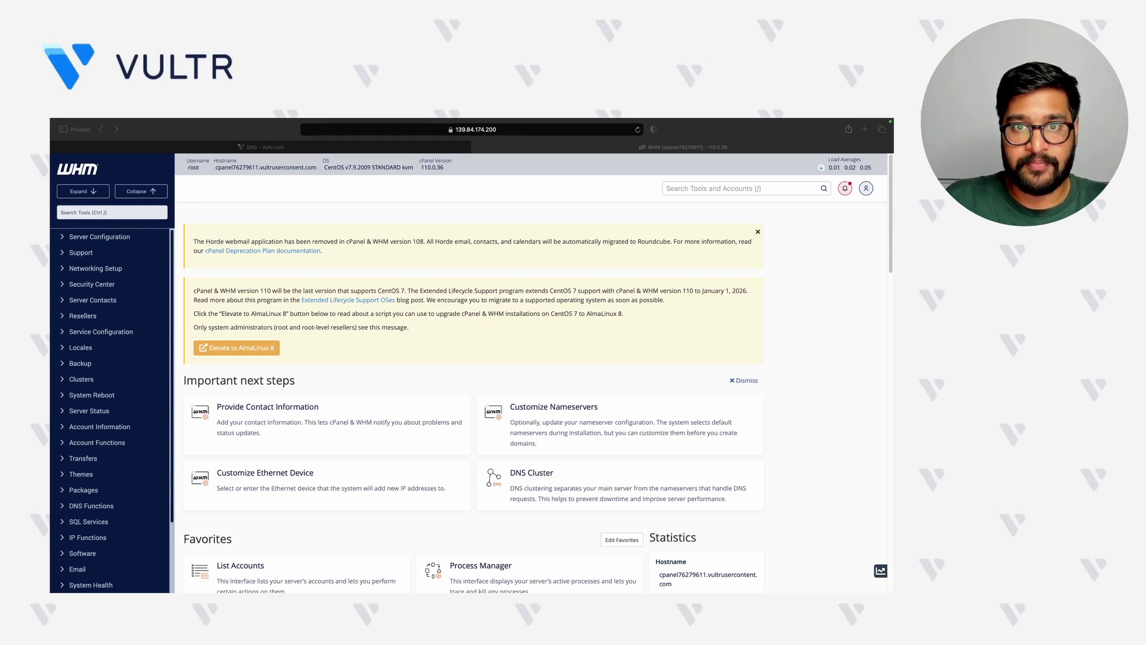
left_click(472, 132)
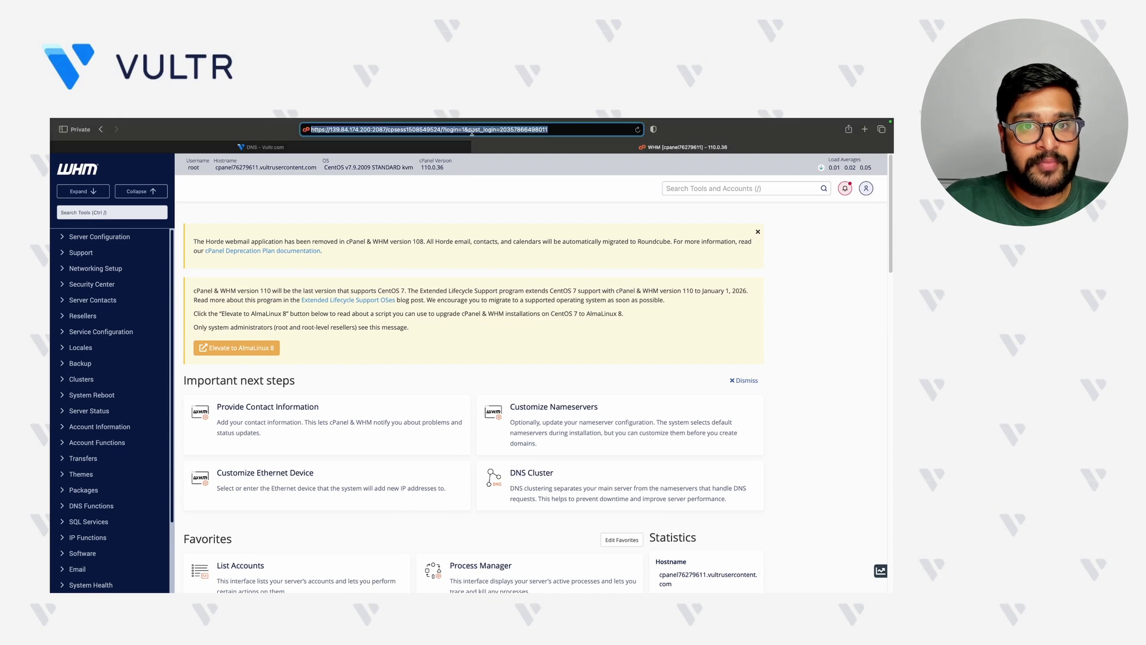
left_click_drag(371, 130, 330, 130)
Add mswarup.xyz to Vultr DNS with the new IP 139.84.174.200
left_click(310, 148)
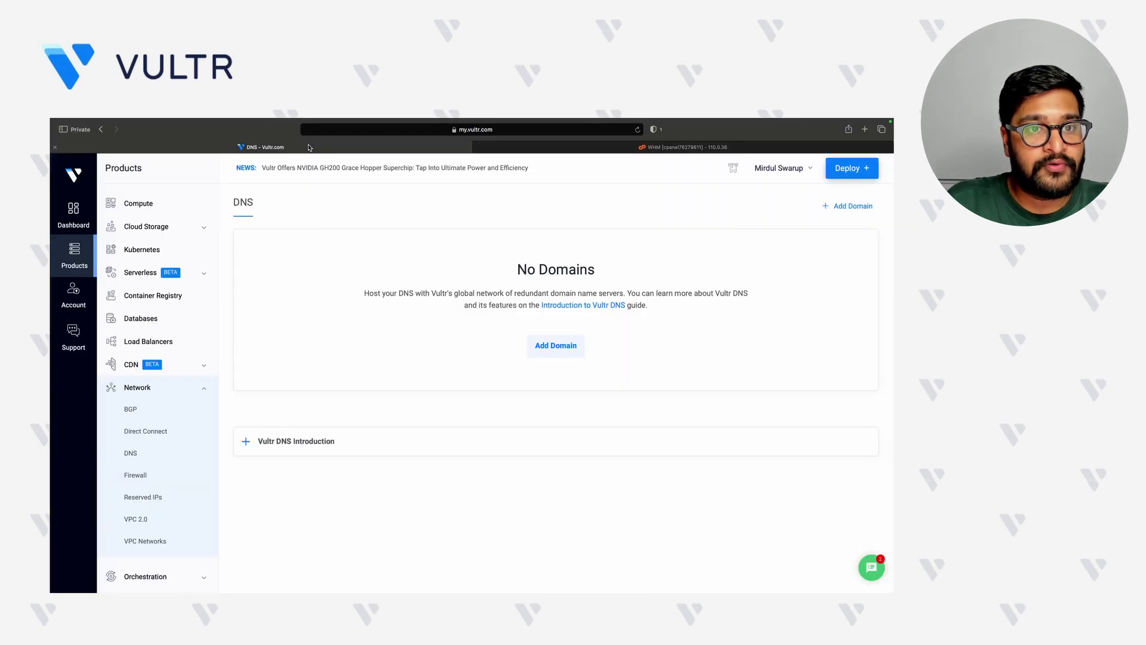
left_click(554, 346)
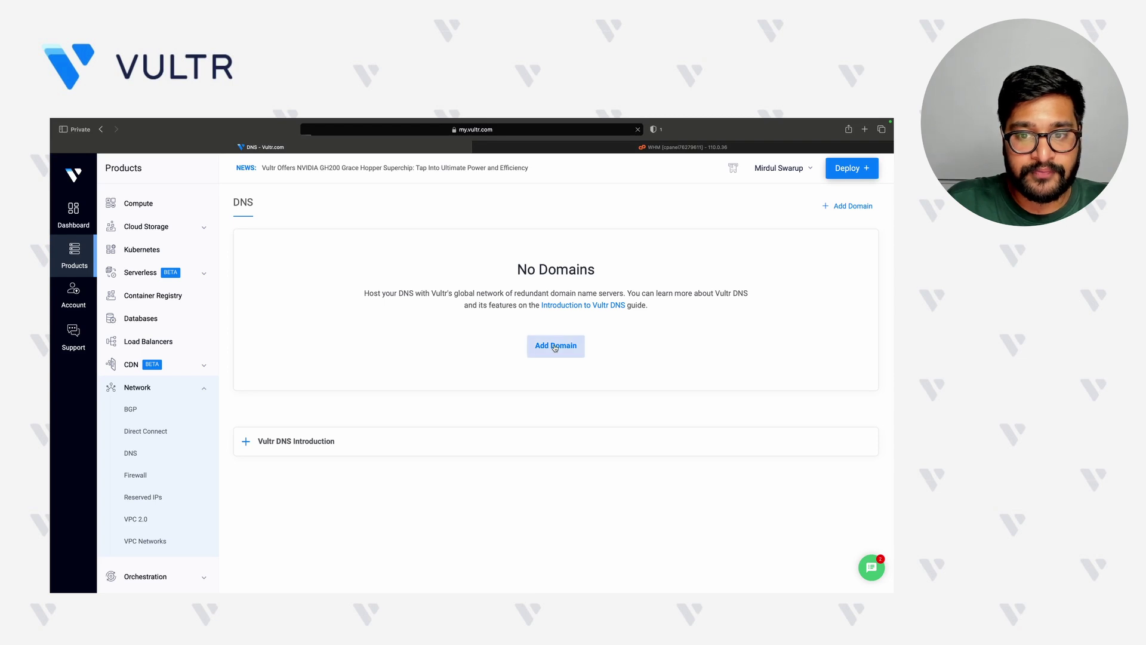
left_click(350, 292)
type("mswarup")
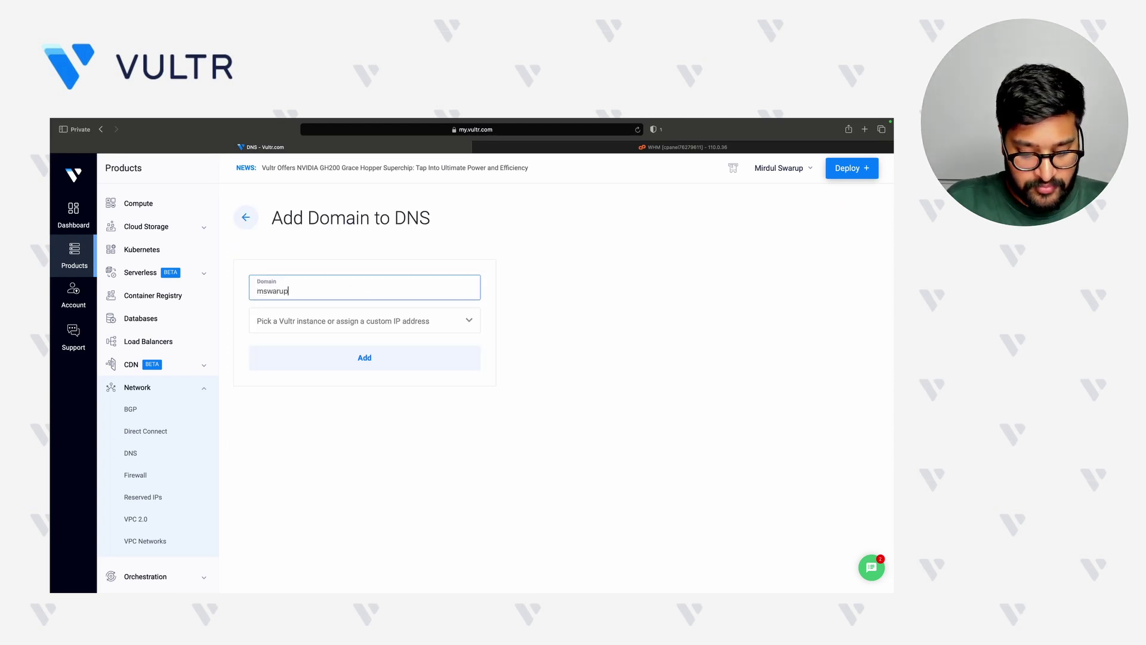
type(".xyz")
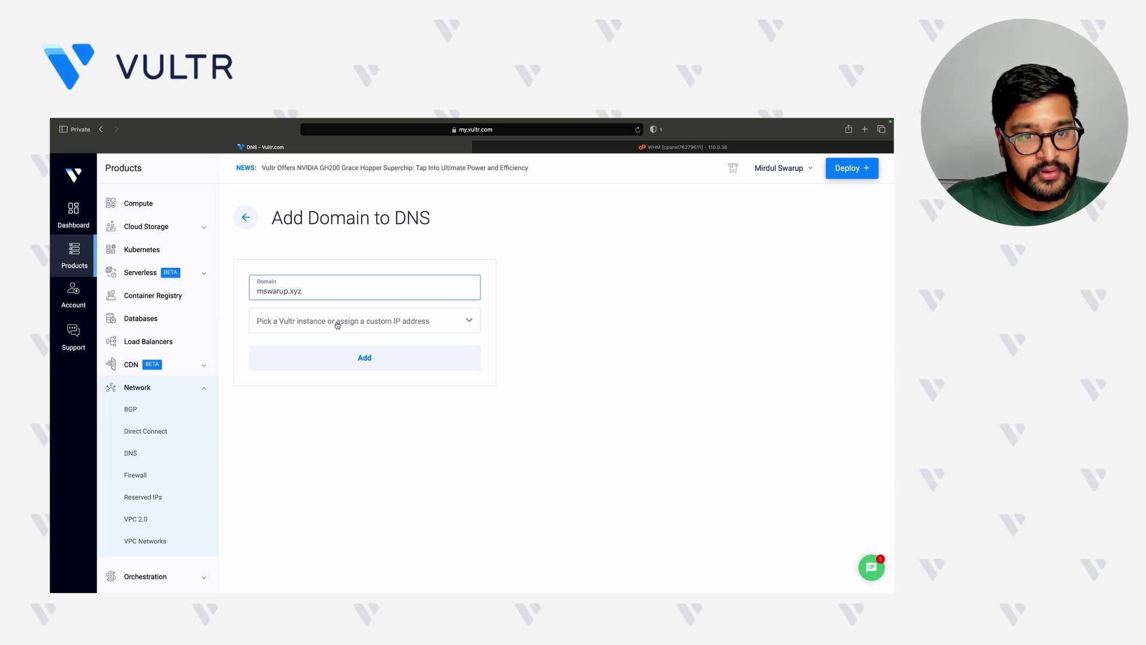
left_click(336, 323)
left_click(312, 381)
type("139.84.174.200")
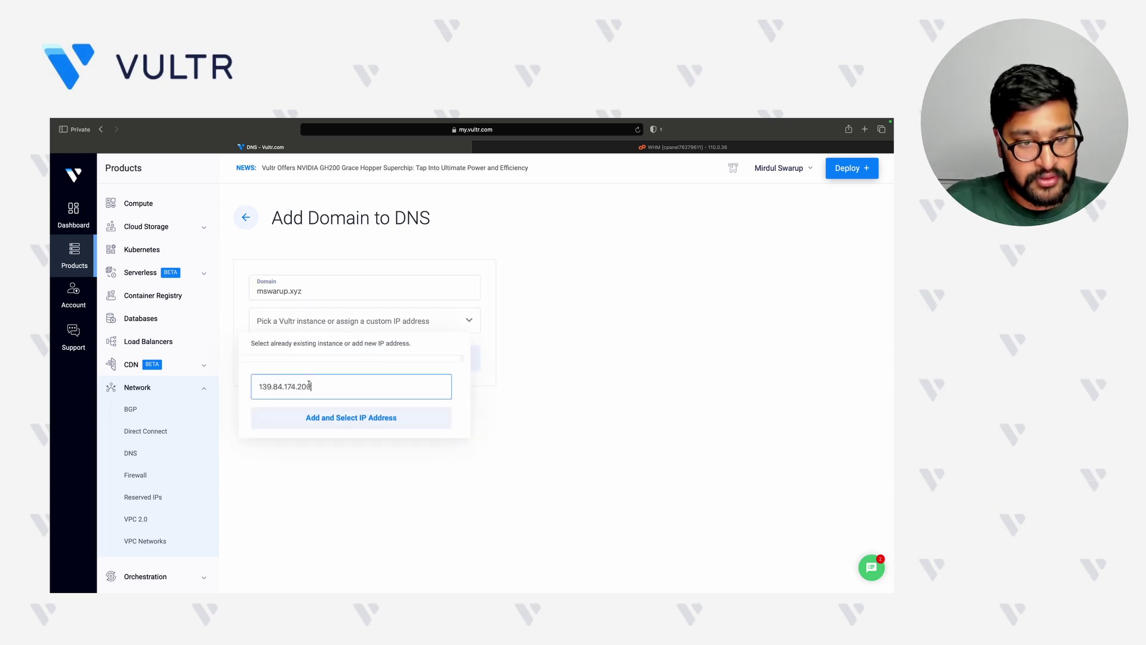
left_click(318, 419)
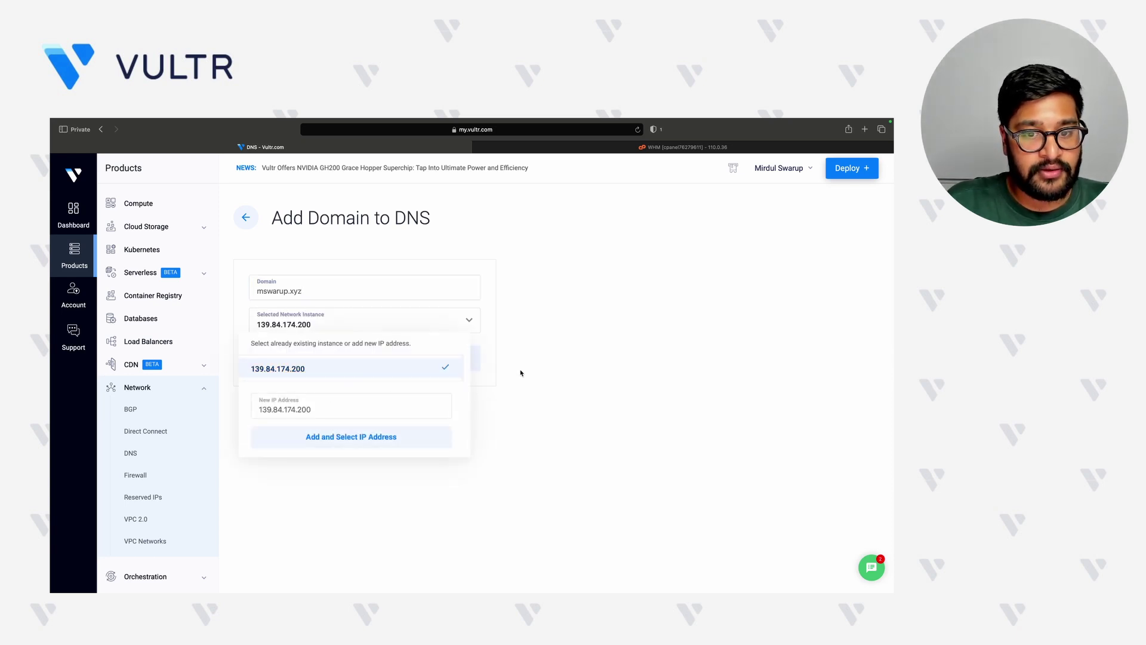
left_click(425, 357)
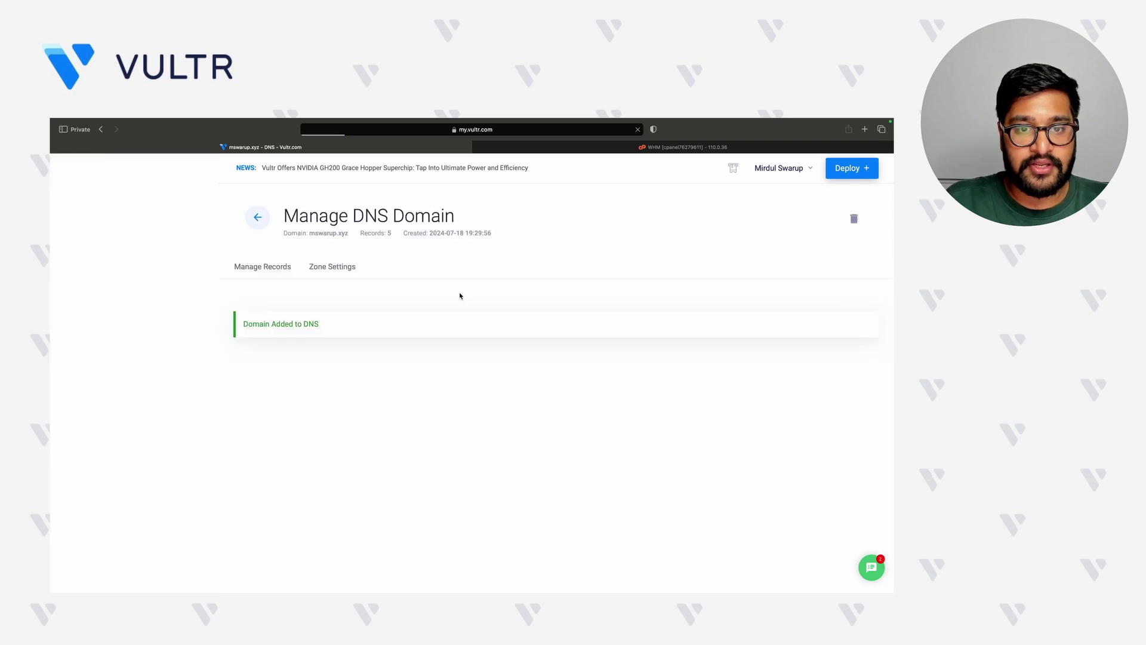
scroll(446, 446, "down", 1)
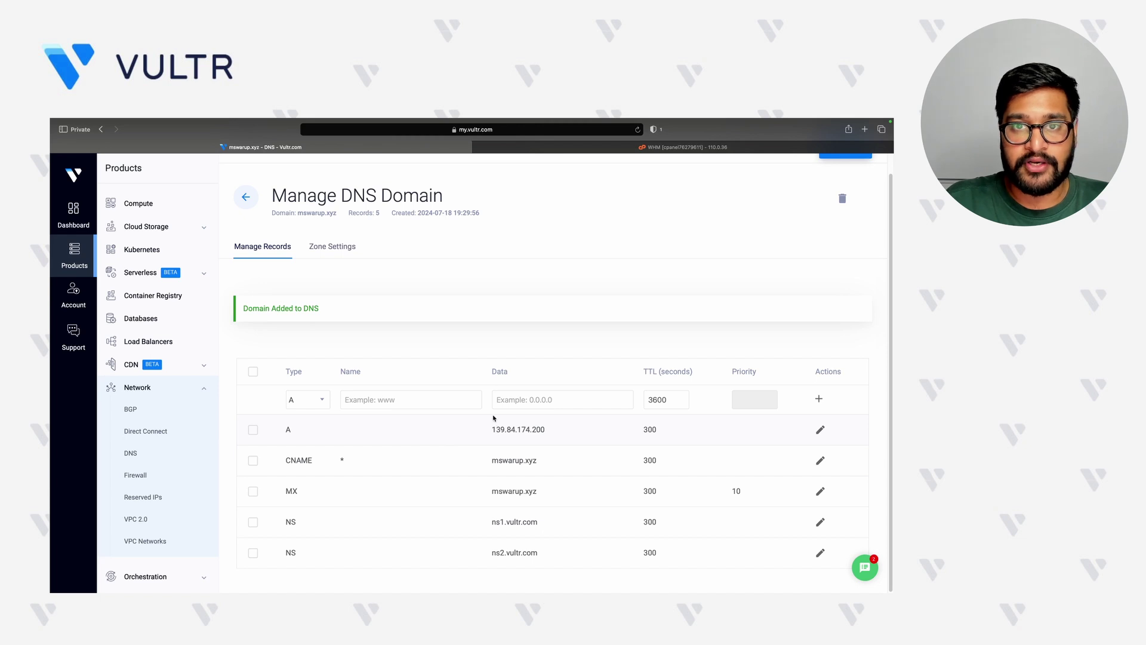
In WHM, search for 'account' and open Create a New Account
left_click(585, 149)
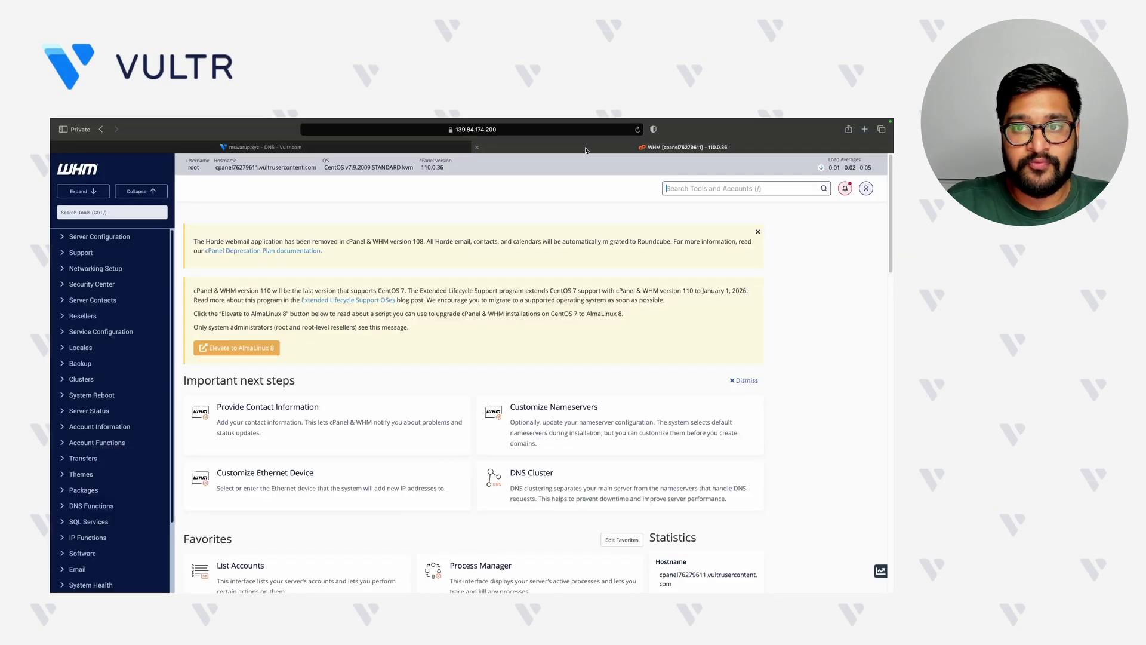
key("ctrl+slash")
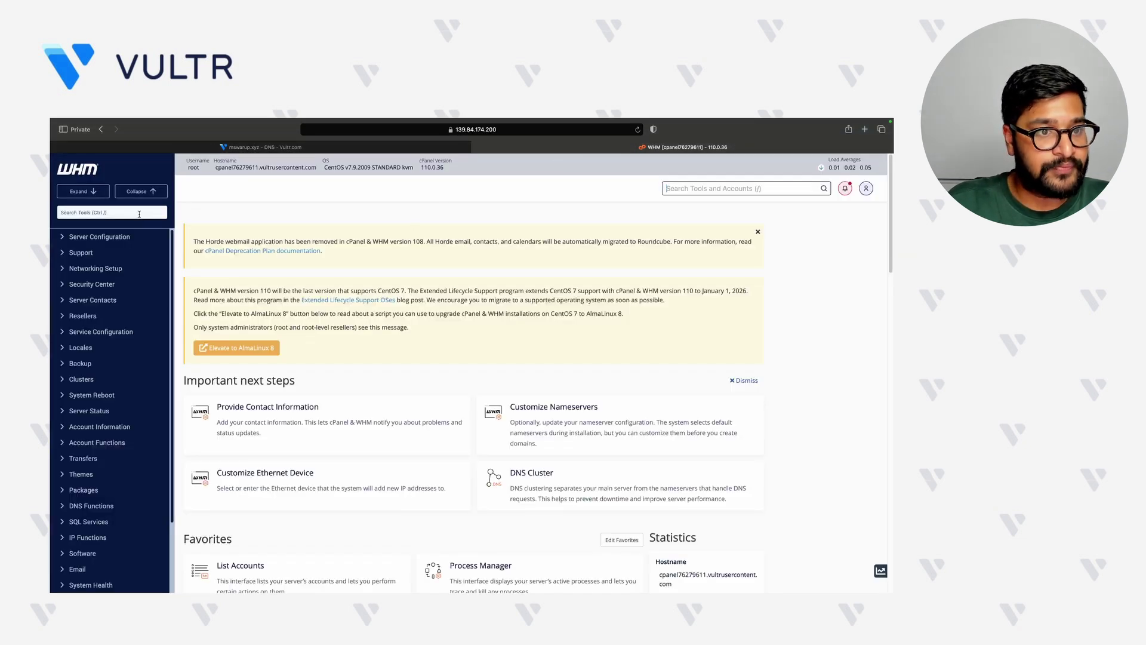
type("account")
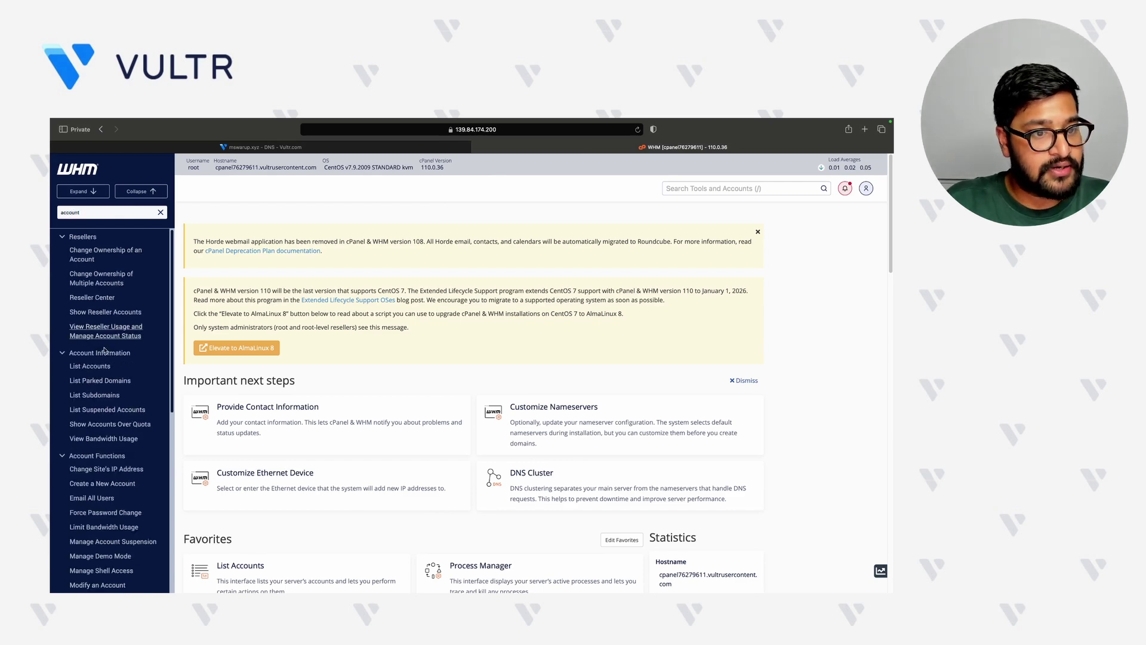
left_click(89, 366)
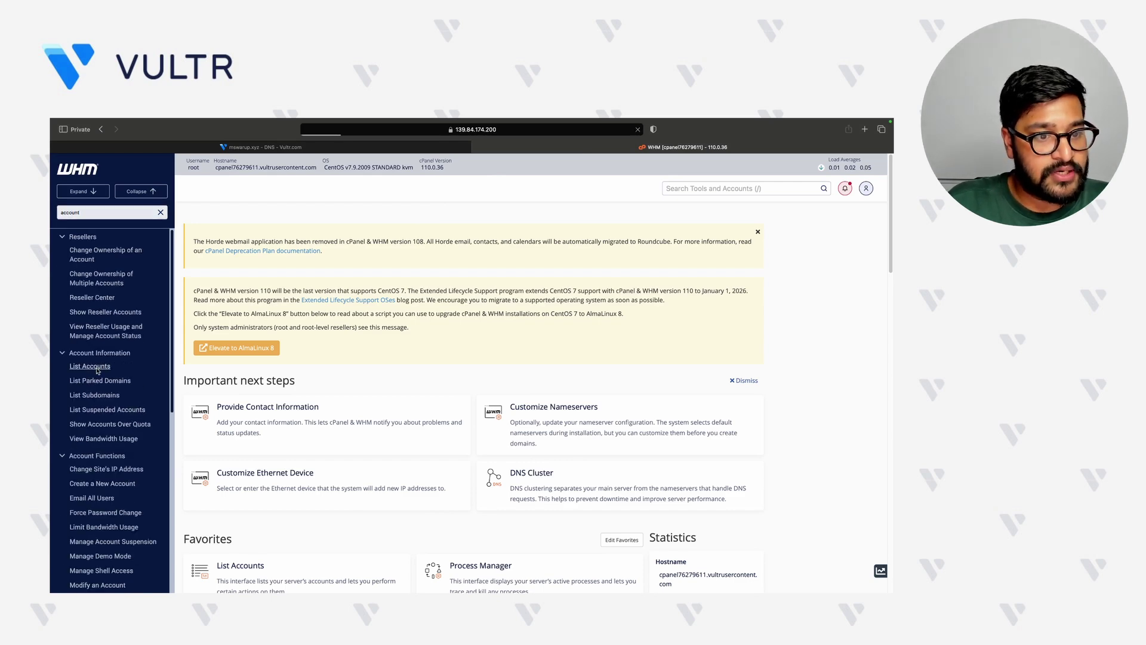
left_click(233, 264)
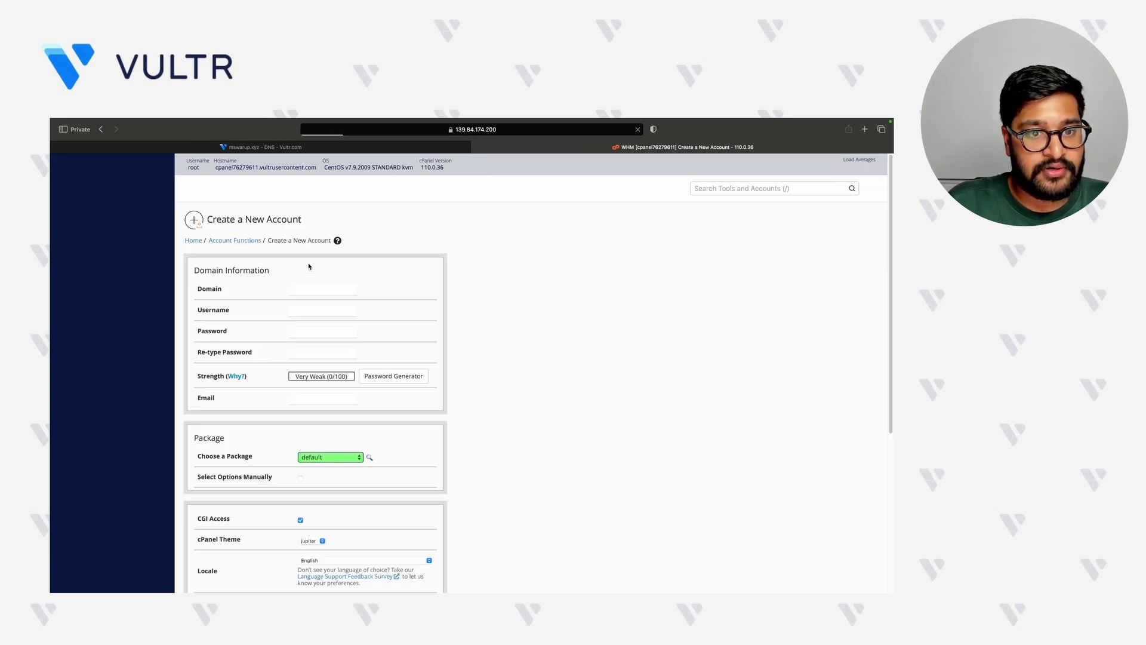
Create the account for domain mswarup.xyz with a password entered twice
left_click(320, 287)
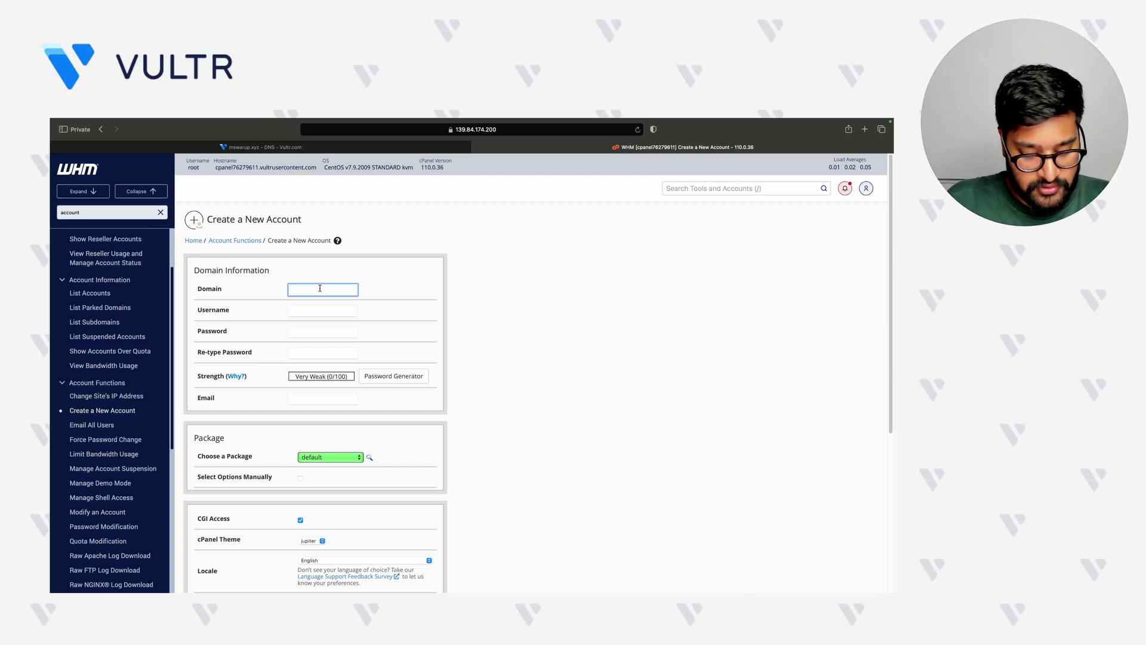
type("mswarup.xyz")
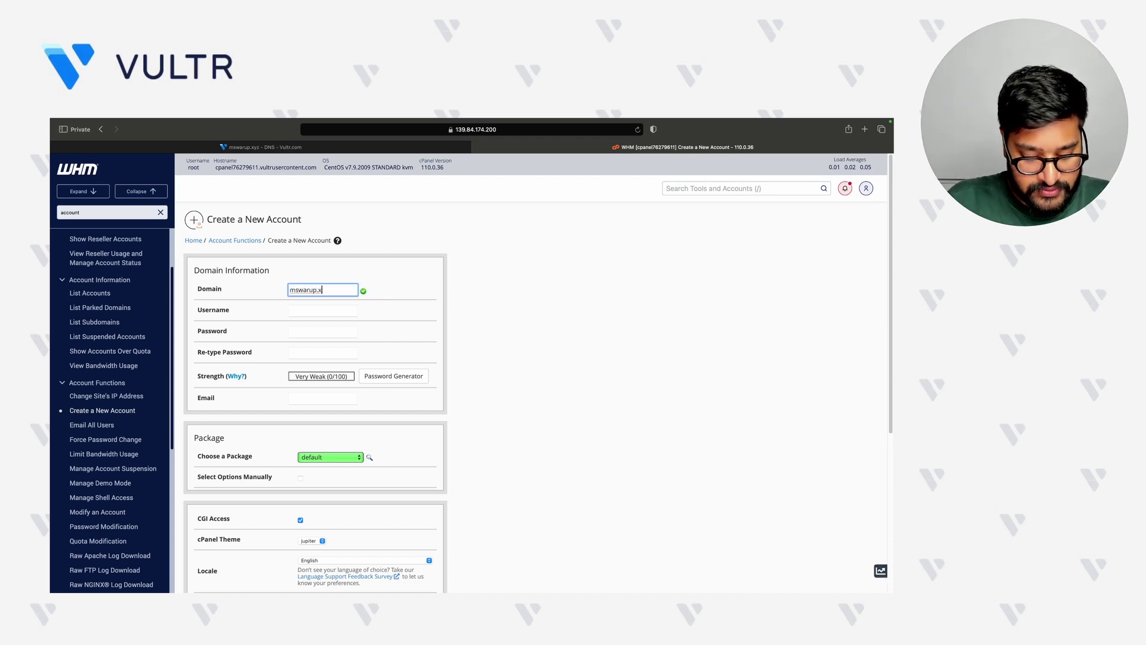
left_click(316, 308)
left_click(309, 332)
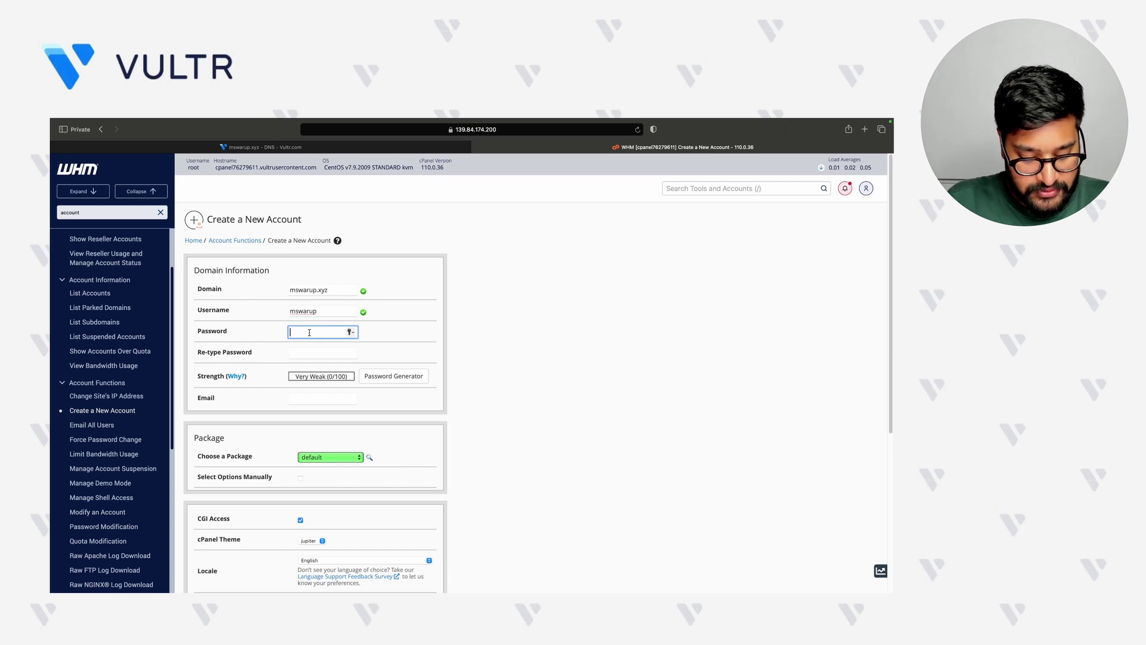
type("a•••••••••")
left_click(313, 353)
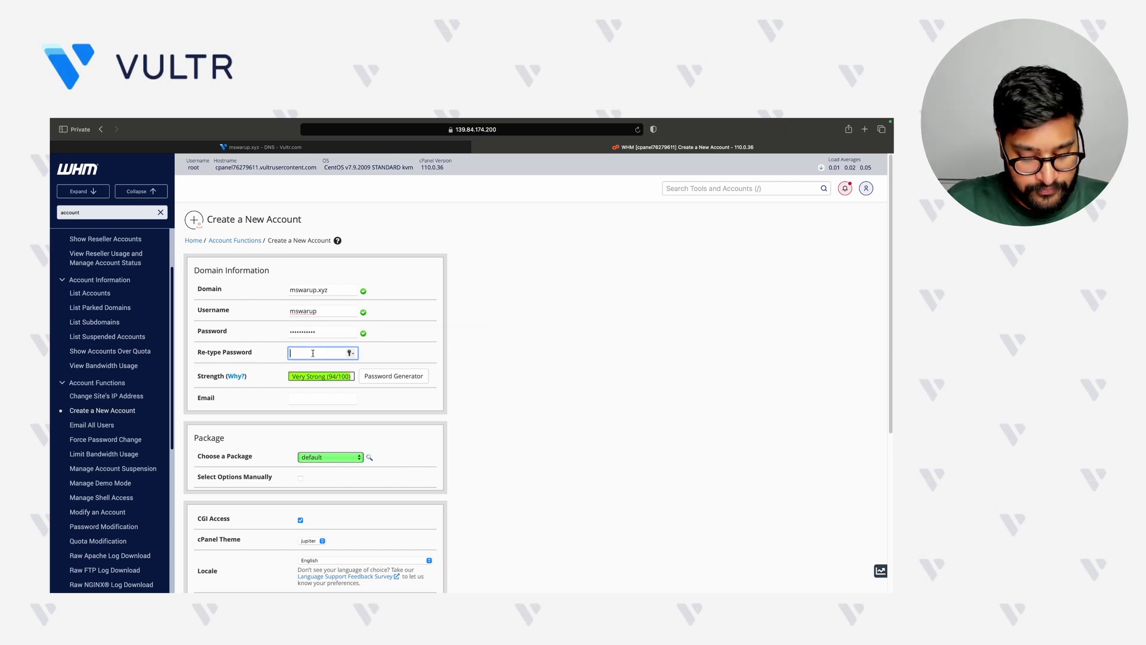
type("•••••••••••")
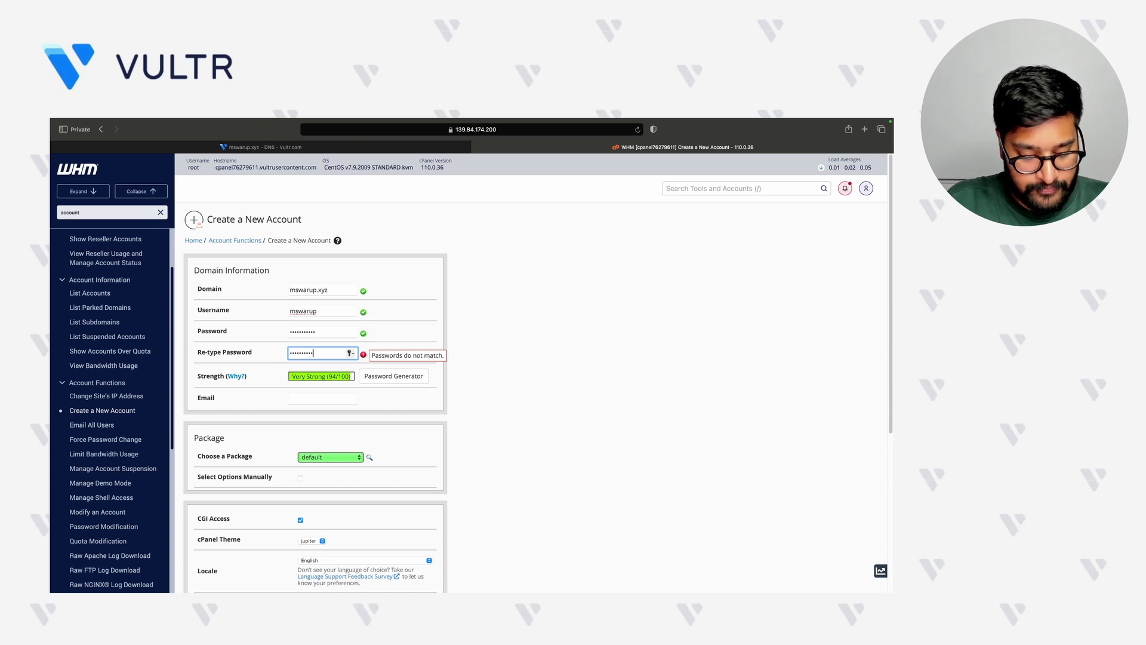
scroll(407, 475, "down", 5)
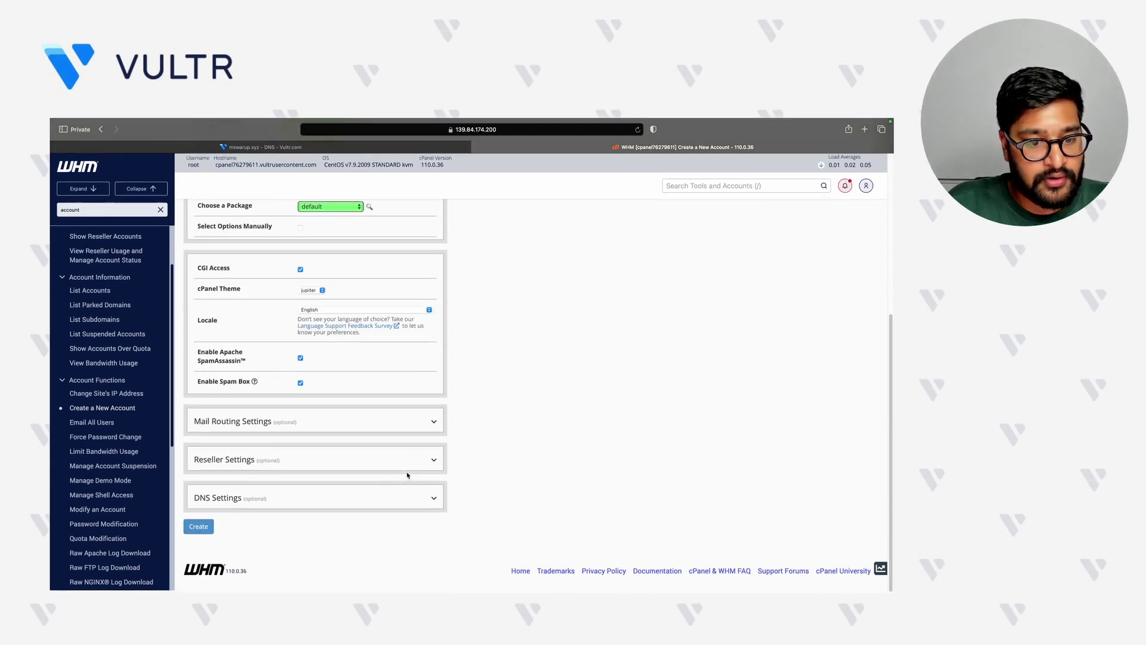
left_click(204, 531)
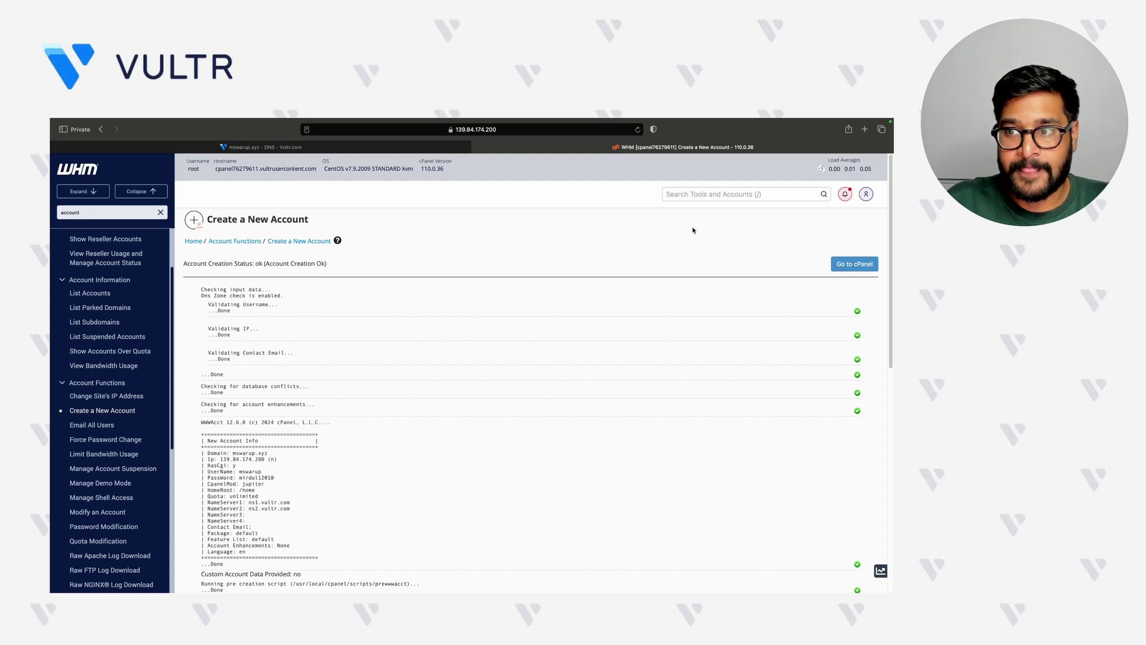
Open the new account's cPanel past the certificate warning and skip the welcome prompt
left_click(852, 265)
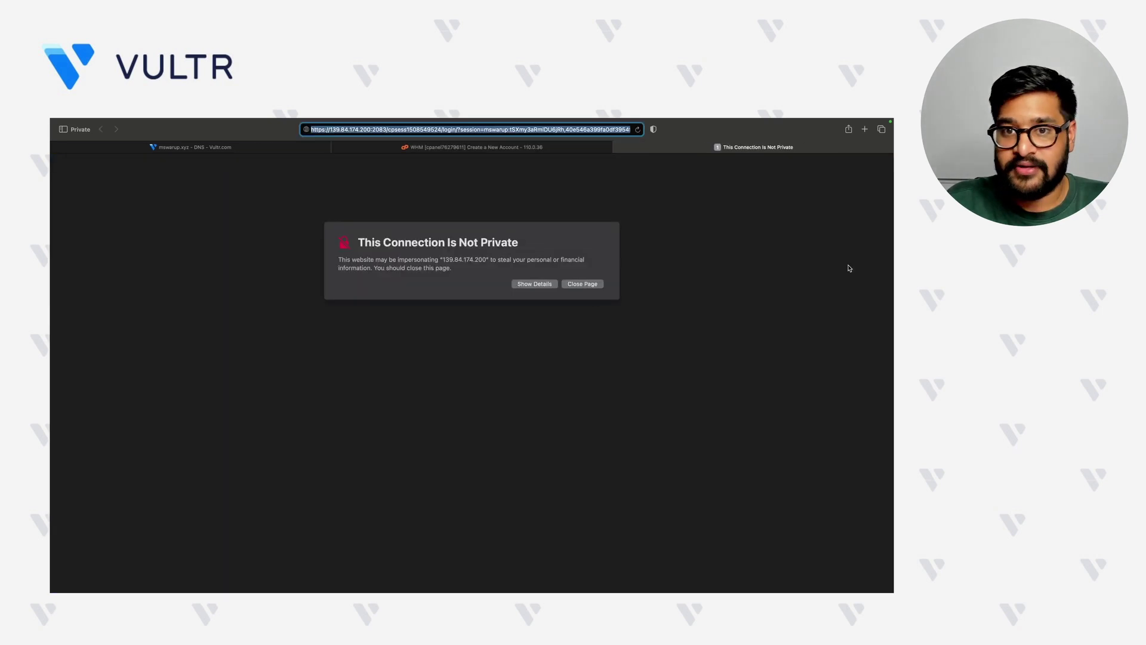
left_click(548, 284)
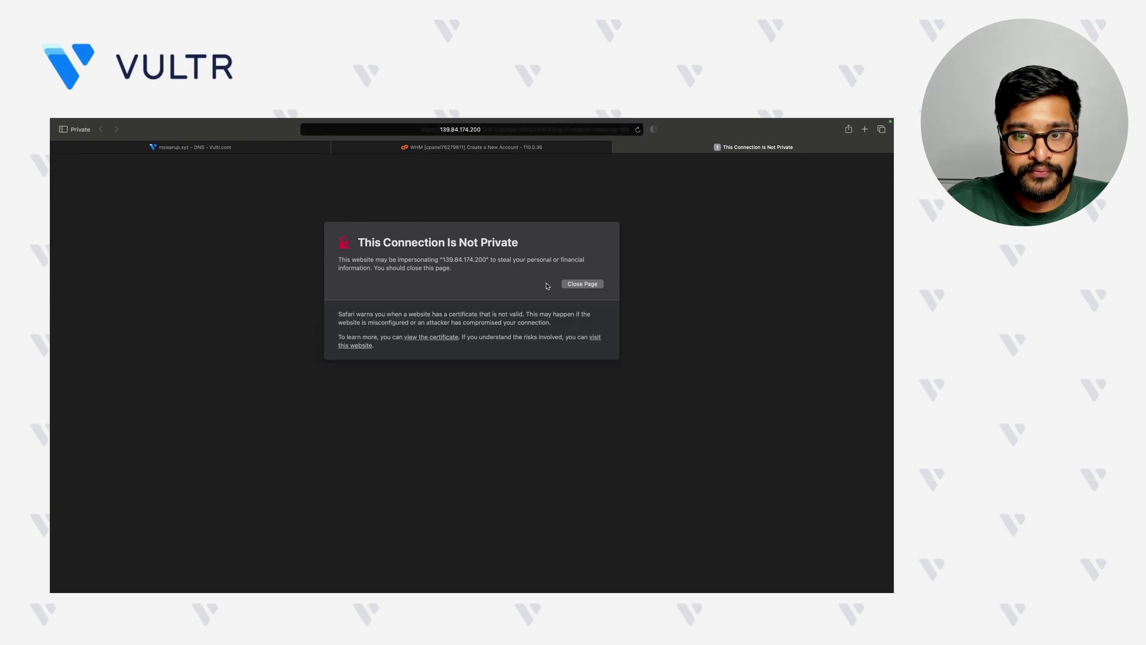
left_click(367, 347)
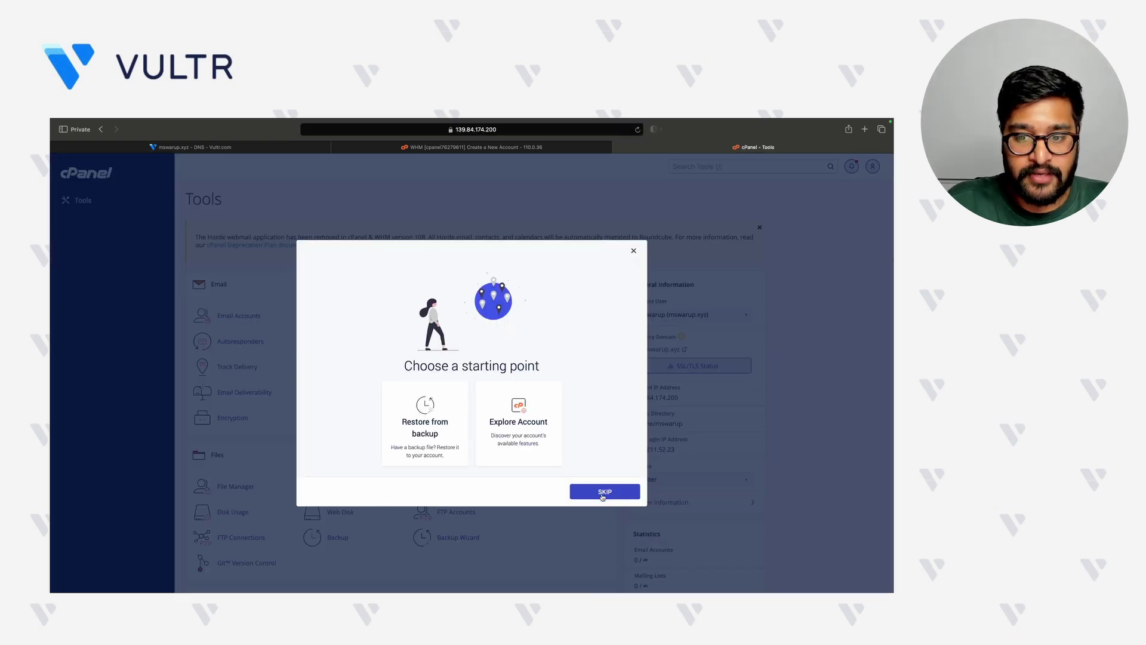
left_click(605, 491)
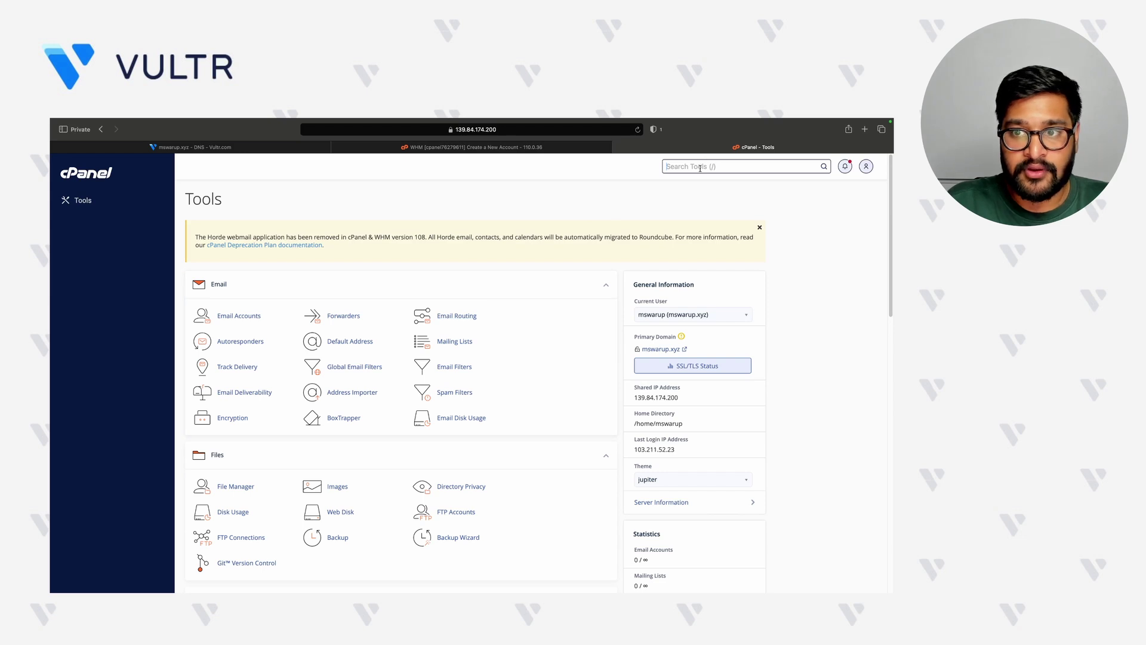
Open Site Publisher and choose the Countdown: Fresh template
type("websit")
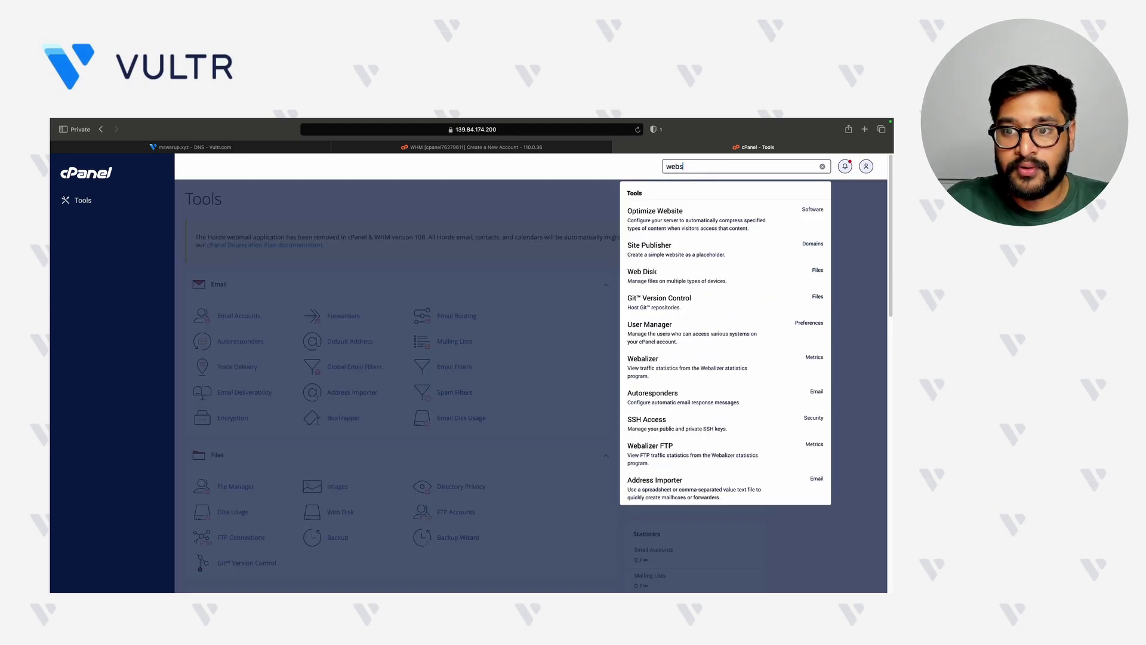
left_click(681, 218)
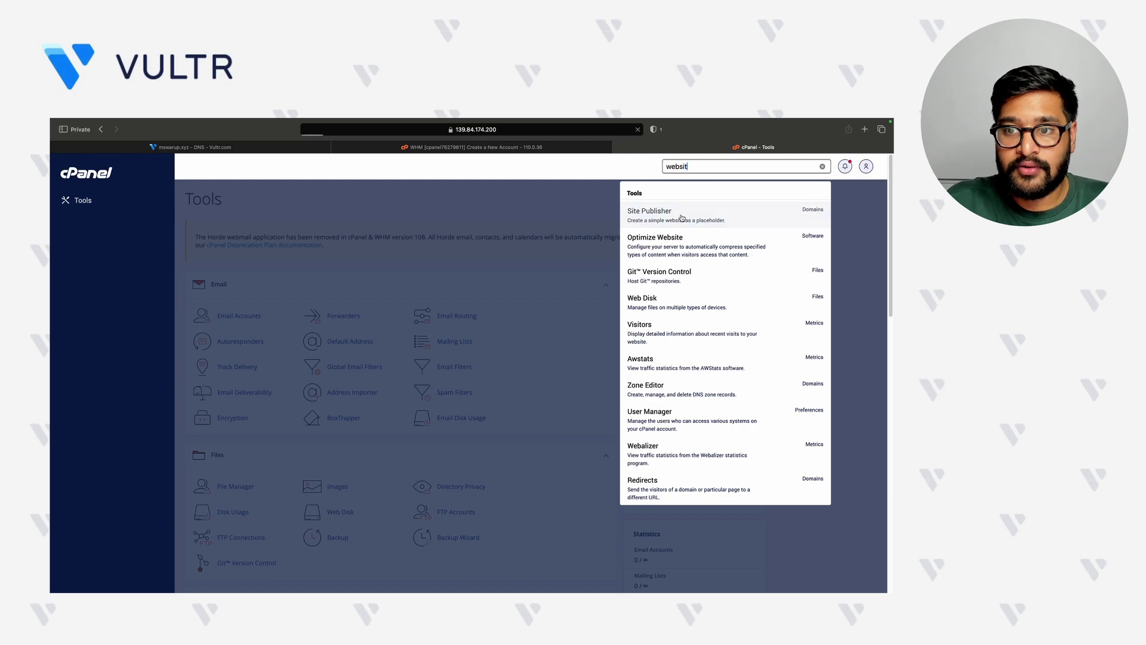
scroll(452, 413, "down", 5)
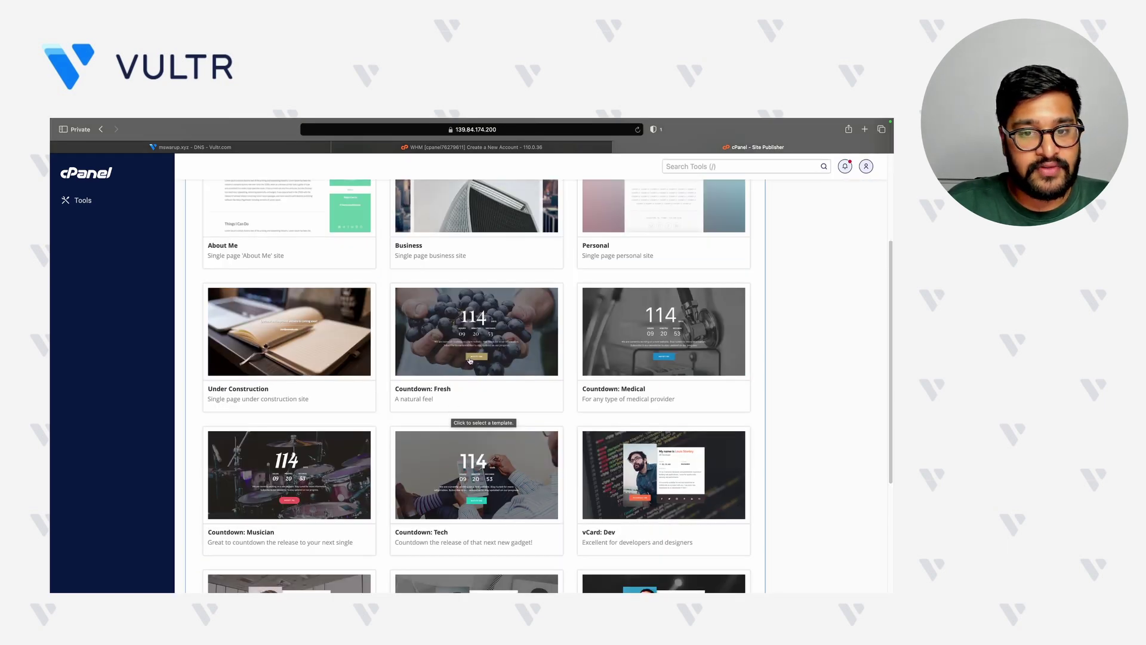
left_click(470, 360)
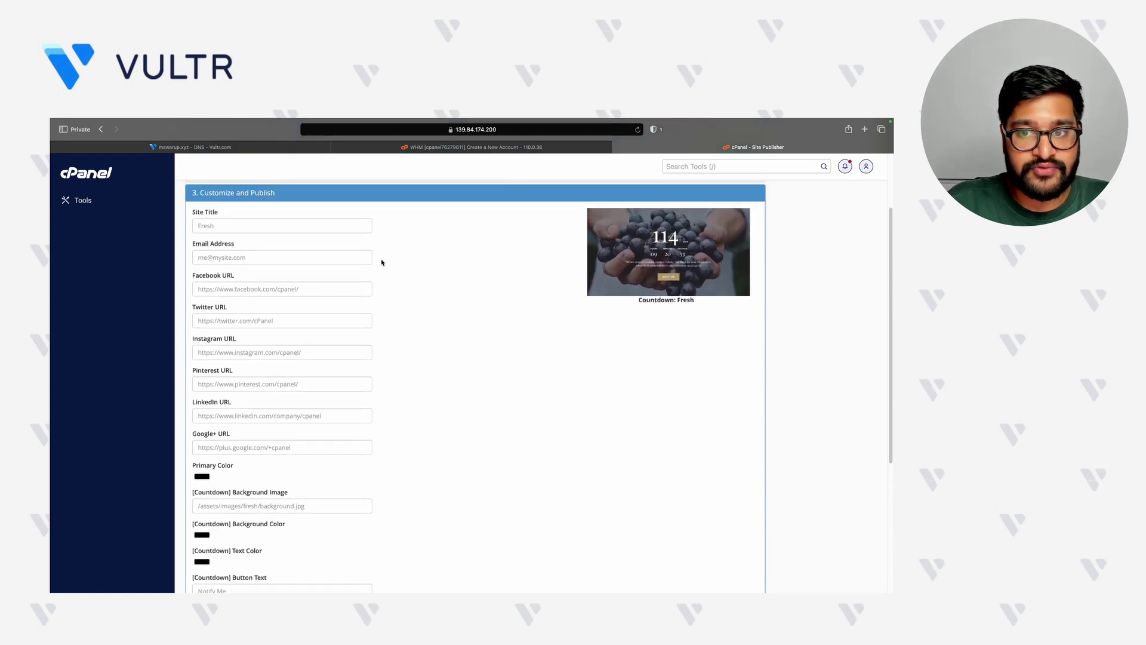
Title the site 'sample site', add a contact e-mail, and publish it
left_click(329, 226)
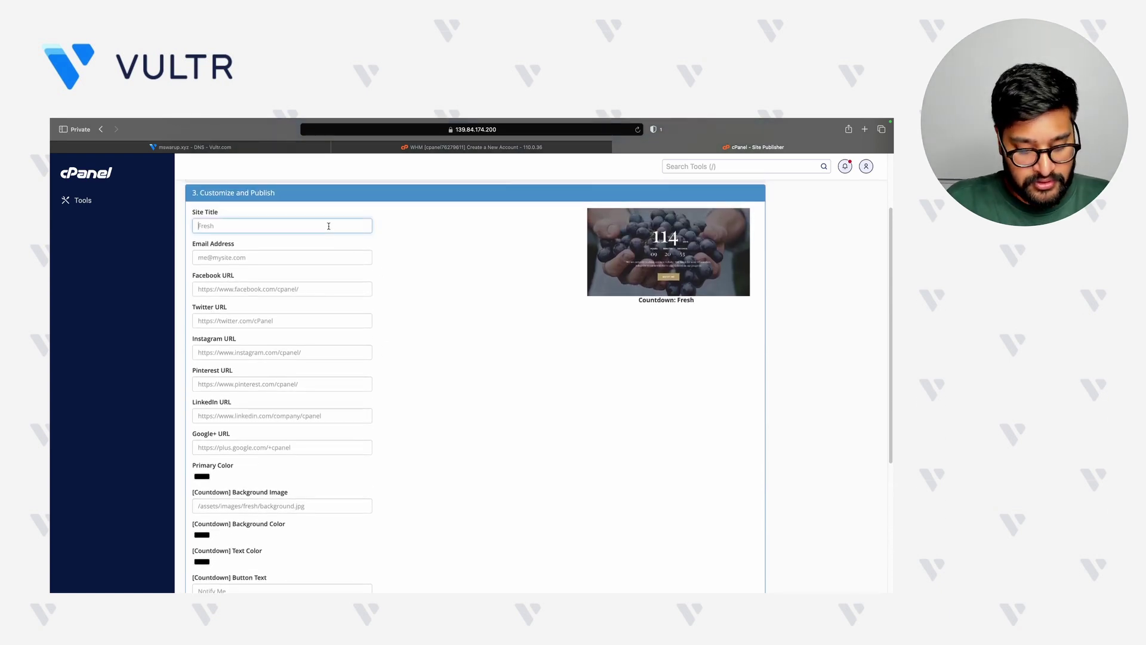
type("sample")
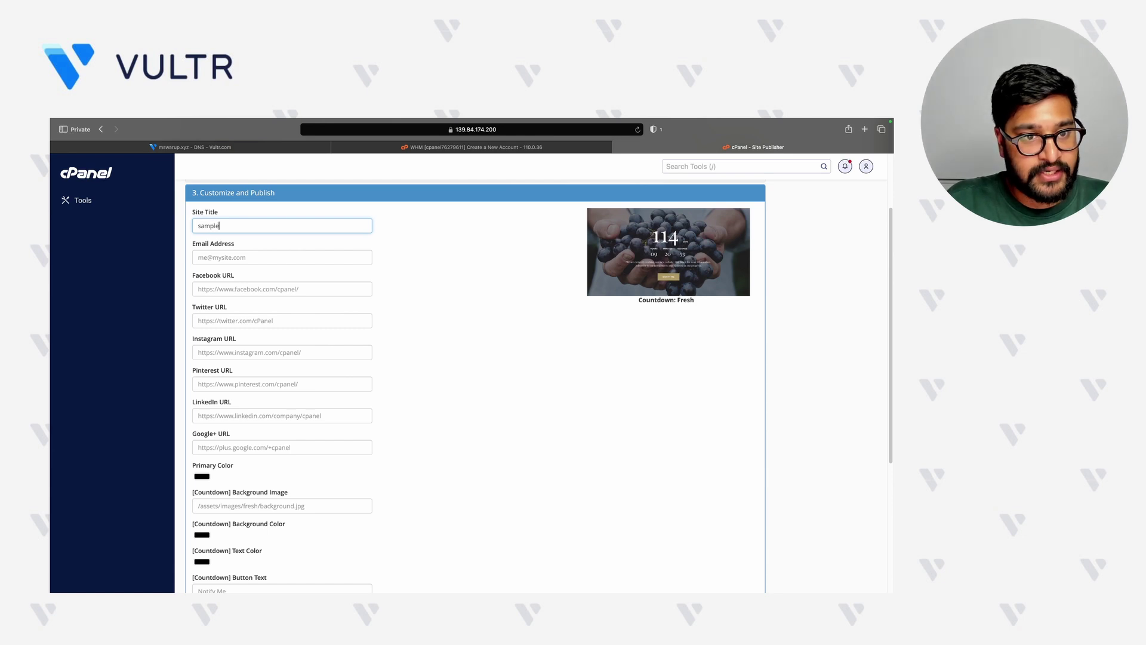
type(" site")
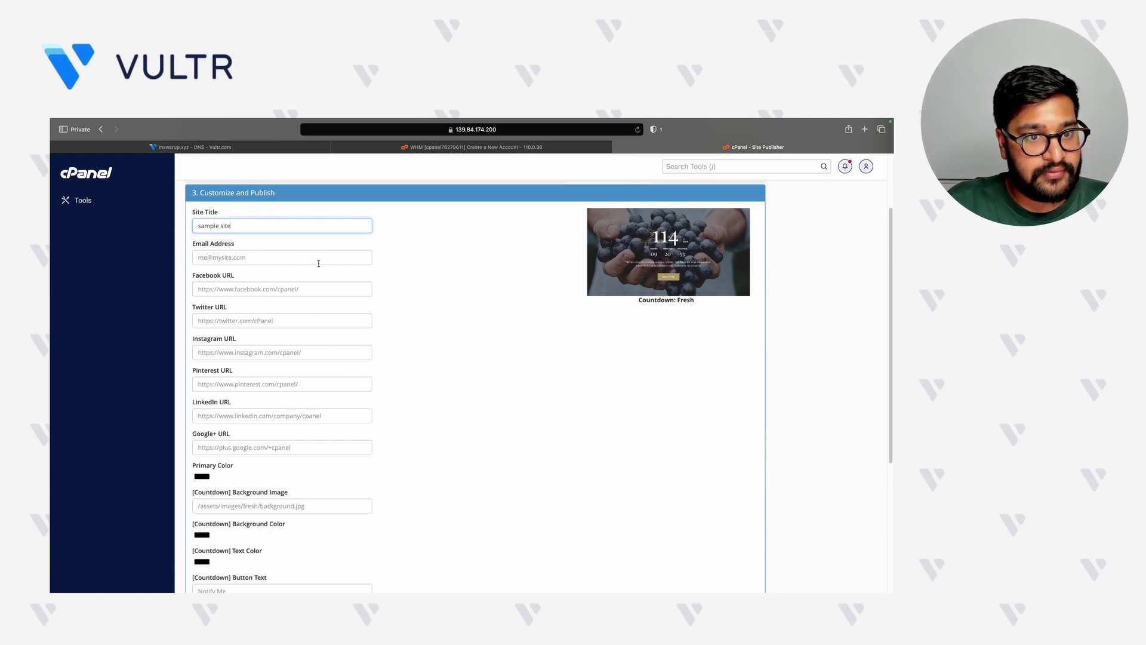
left_click(316, 258)
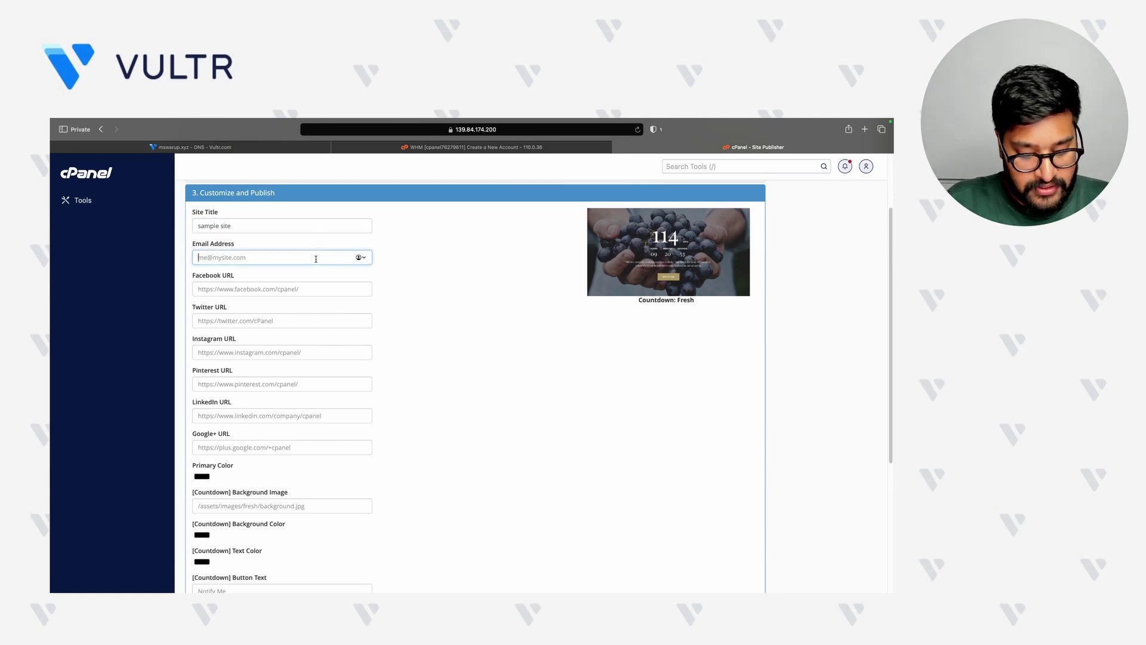
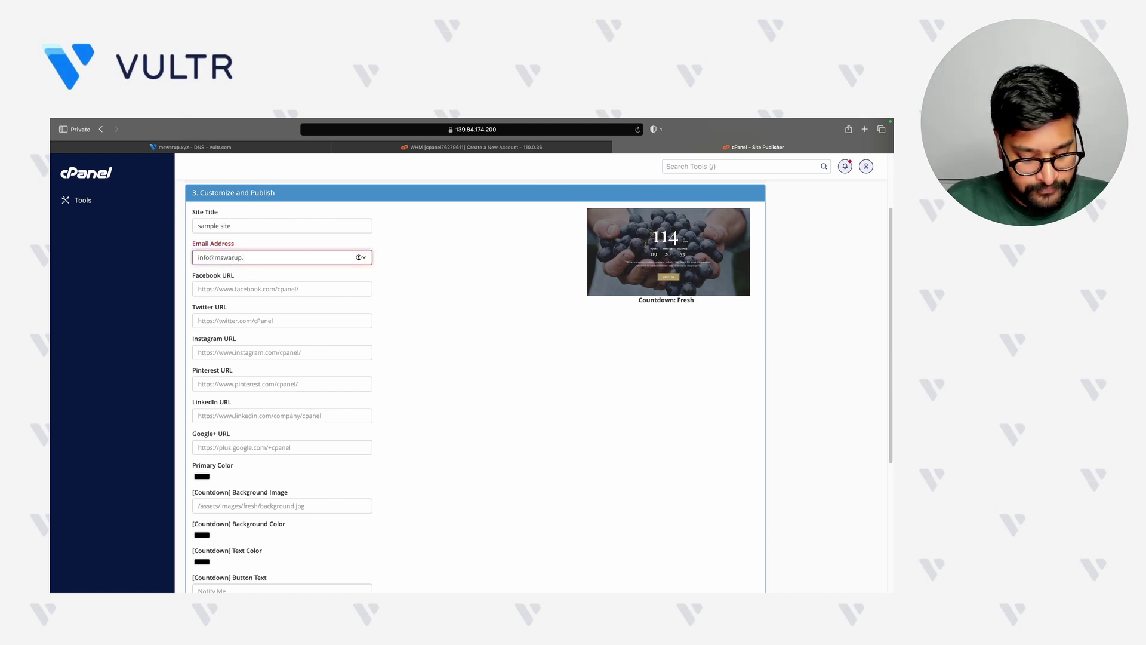
scroll(405, 383, "down", 5)
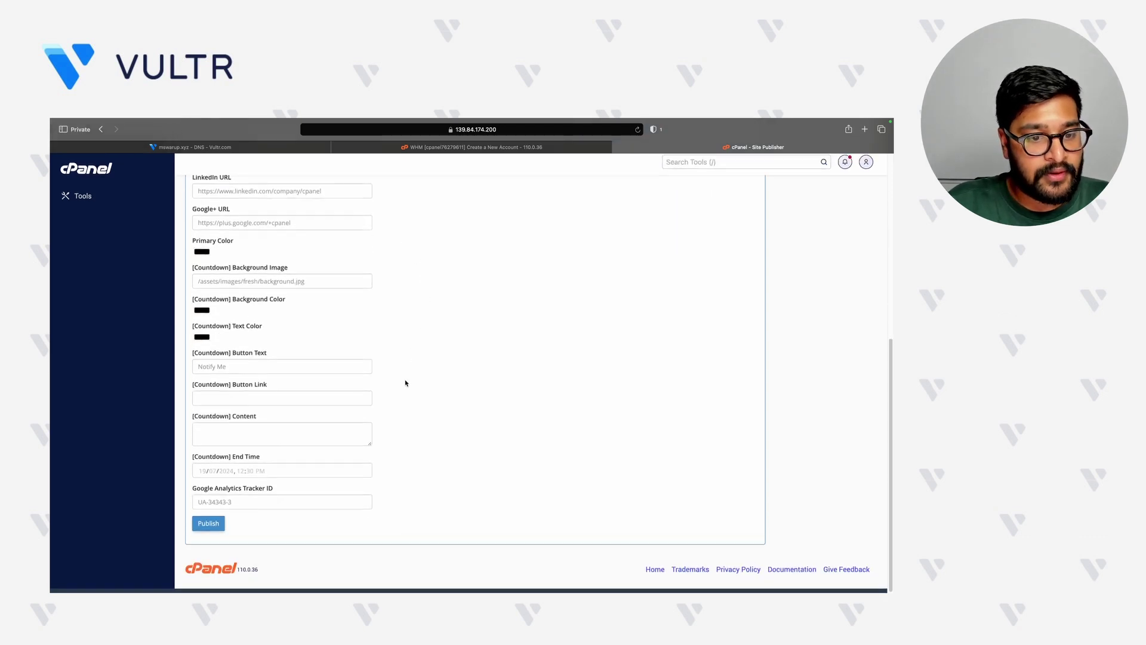
left_click(216, 529)
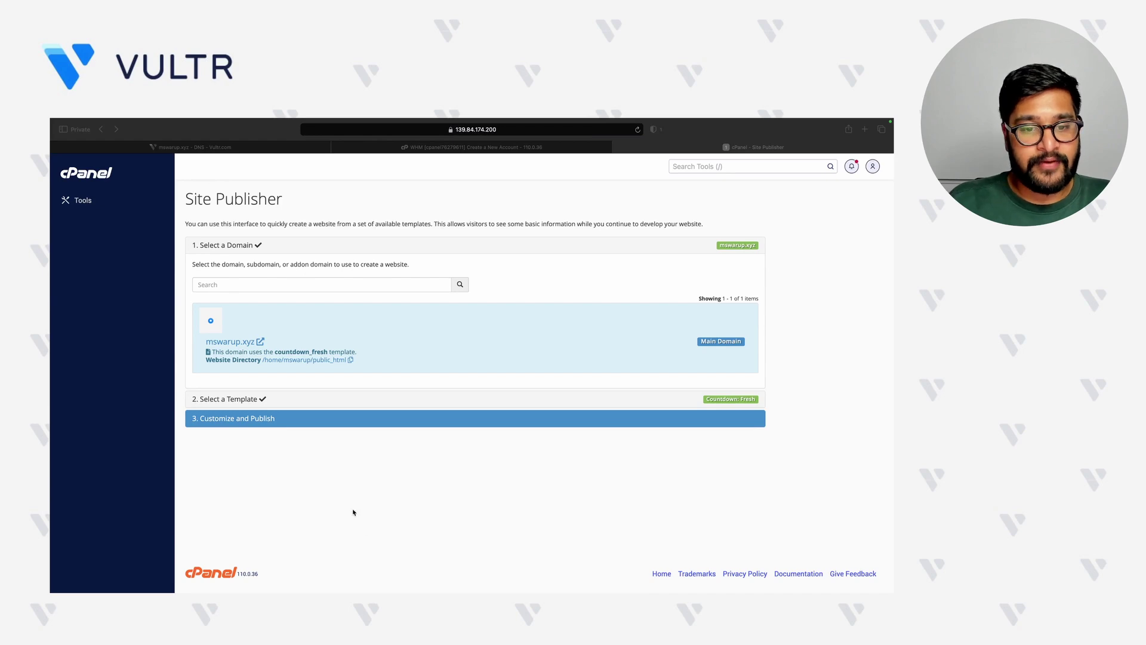
Load mswarup.xyz in Brave to view the live Coming Soon page
key("ctrl+Left")
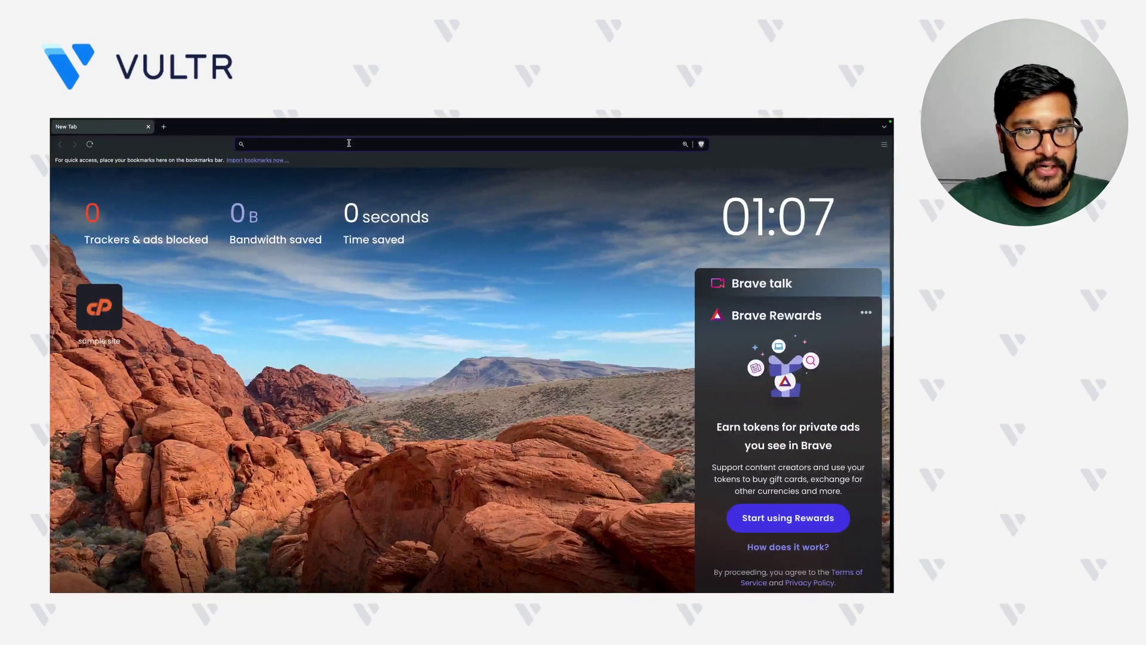
type("mswarup")
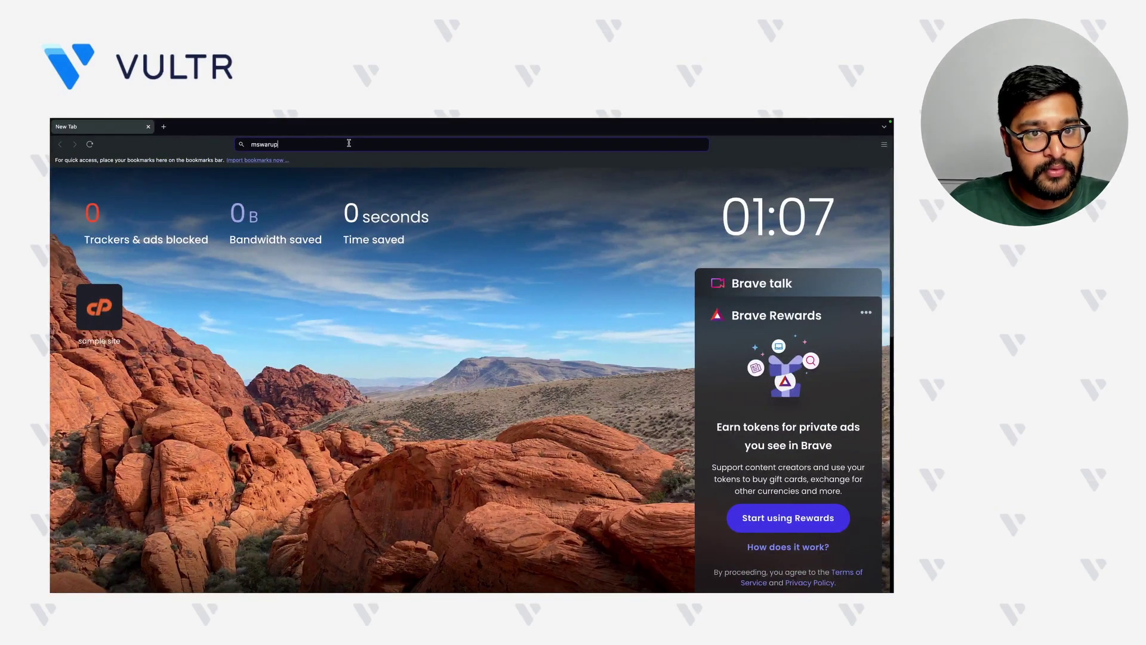
type(".xyz")
key("Return")
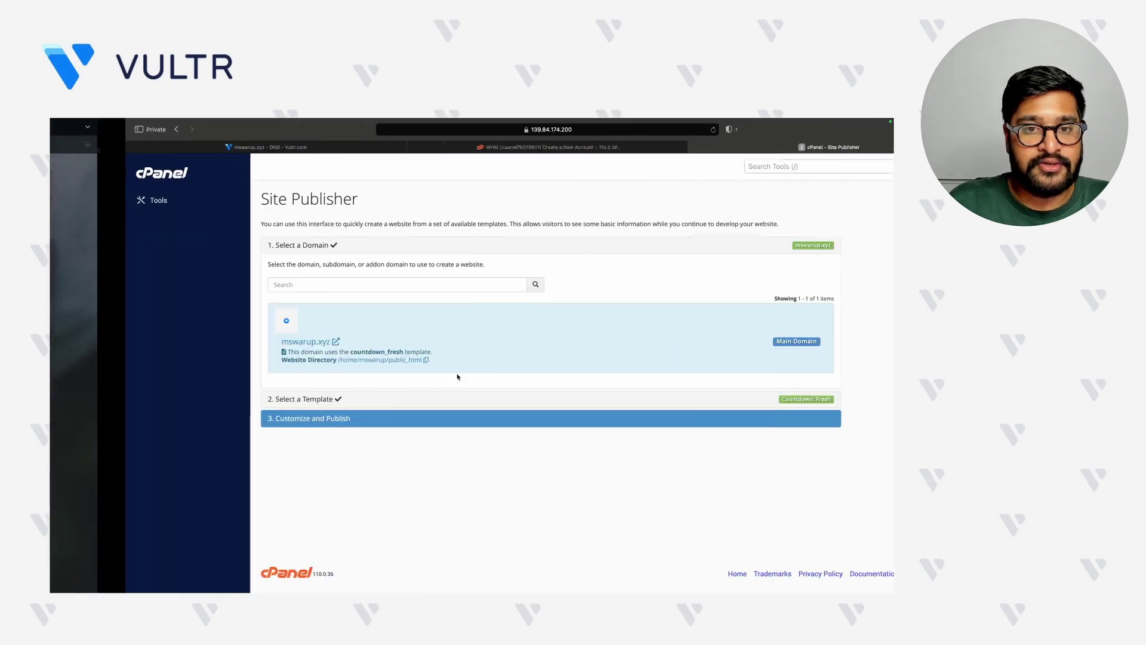
Start deploying a new Vultr server located in Bangalore
left_click(286, 149)
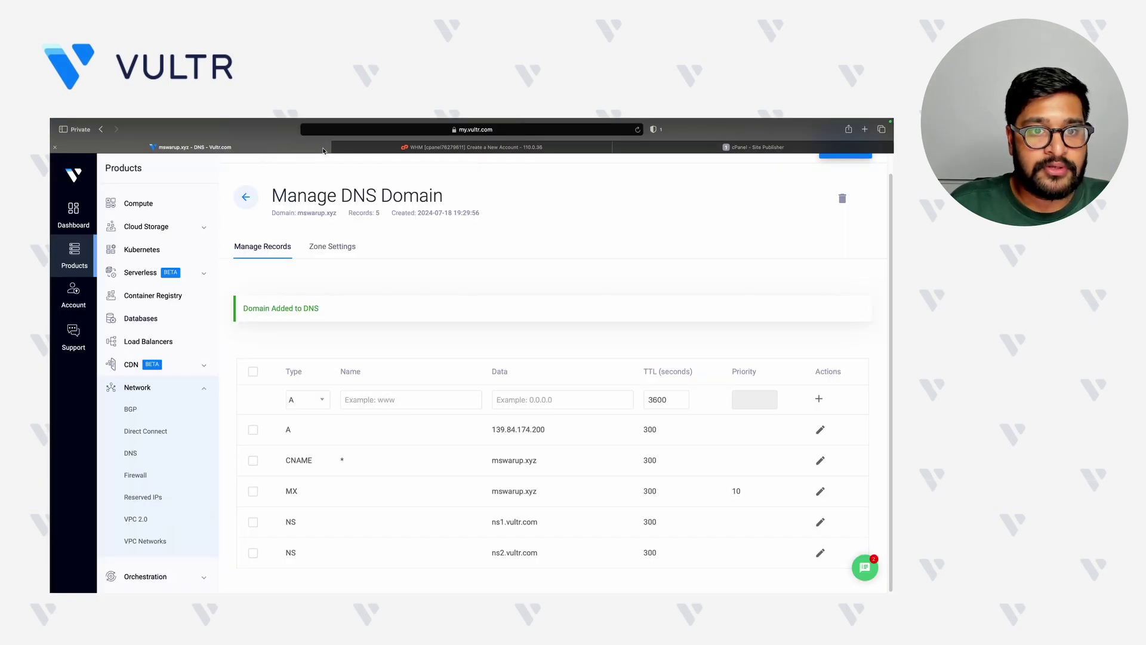
scroll(579, 226, "up", 1)
left_click(846, 168)
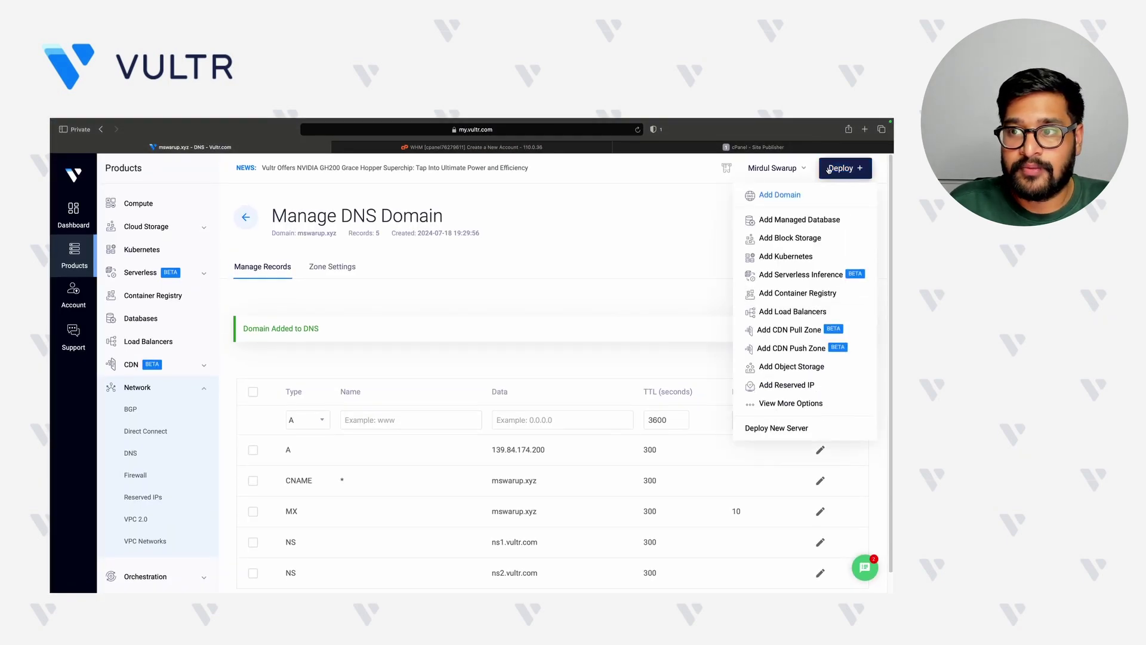
left_click(776, 428)
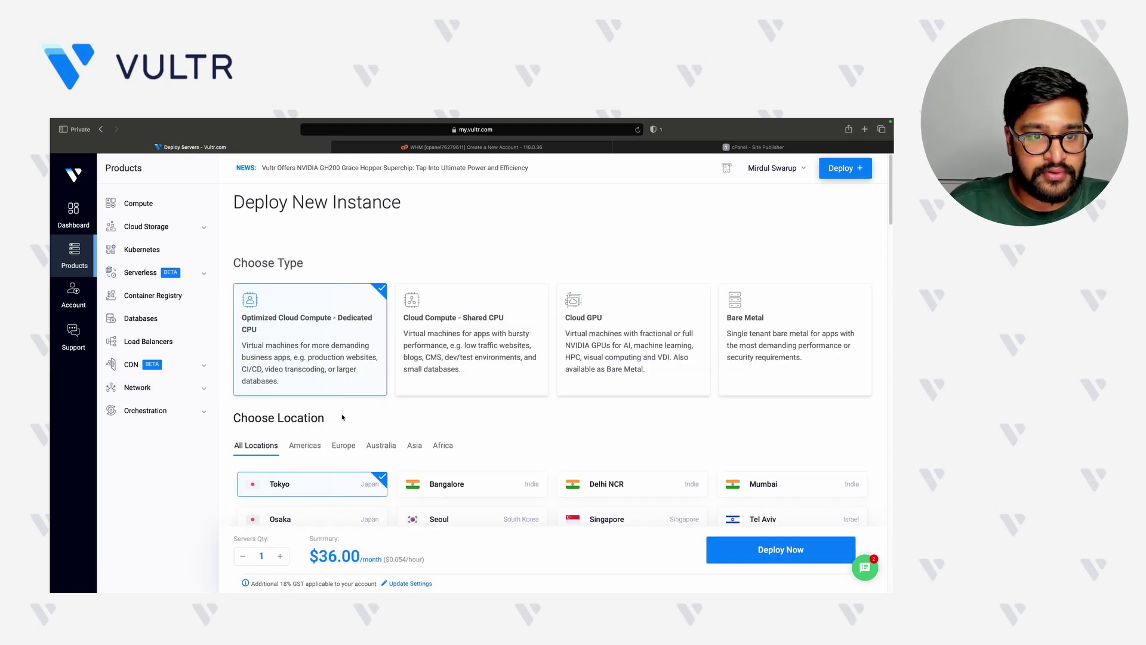
scroll(345, 423, "down", 2)
scroll(345, 423, "down", 4)
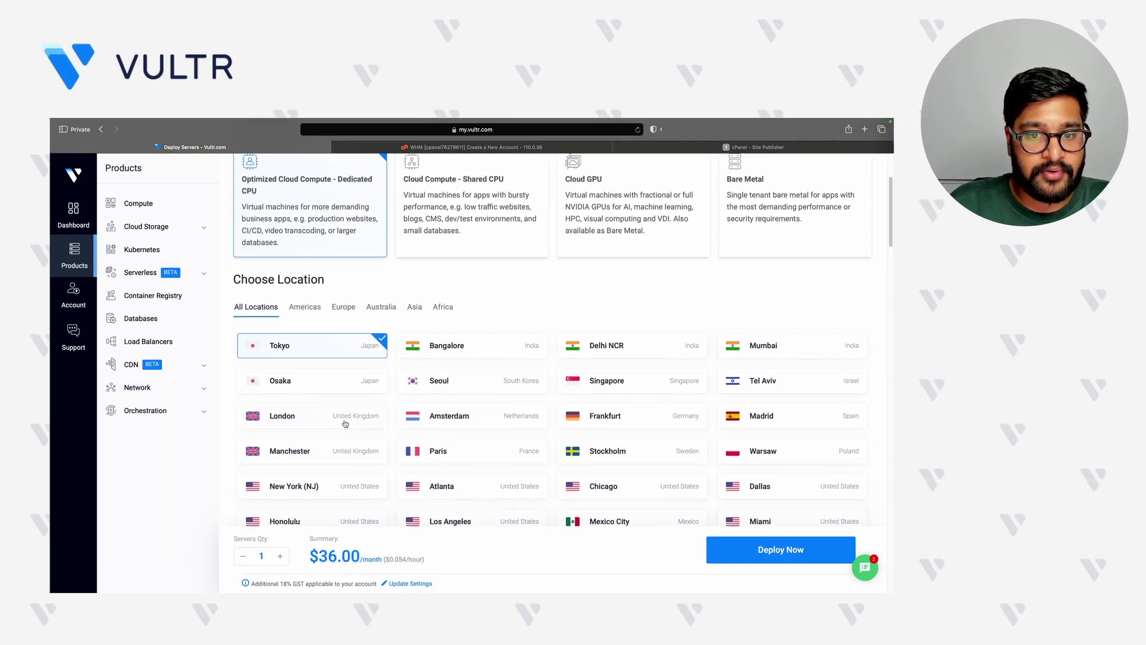
scroll(345, 423, "down", 1)
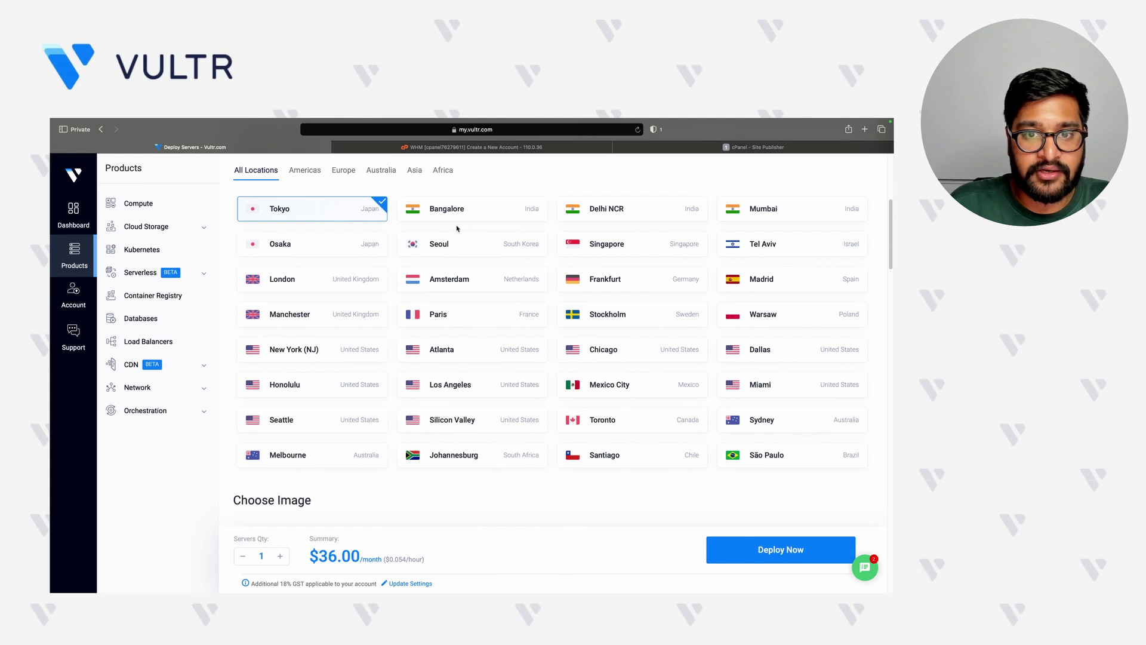
left_click(468, 210)
scroll(399, 413, "down", 5)
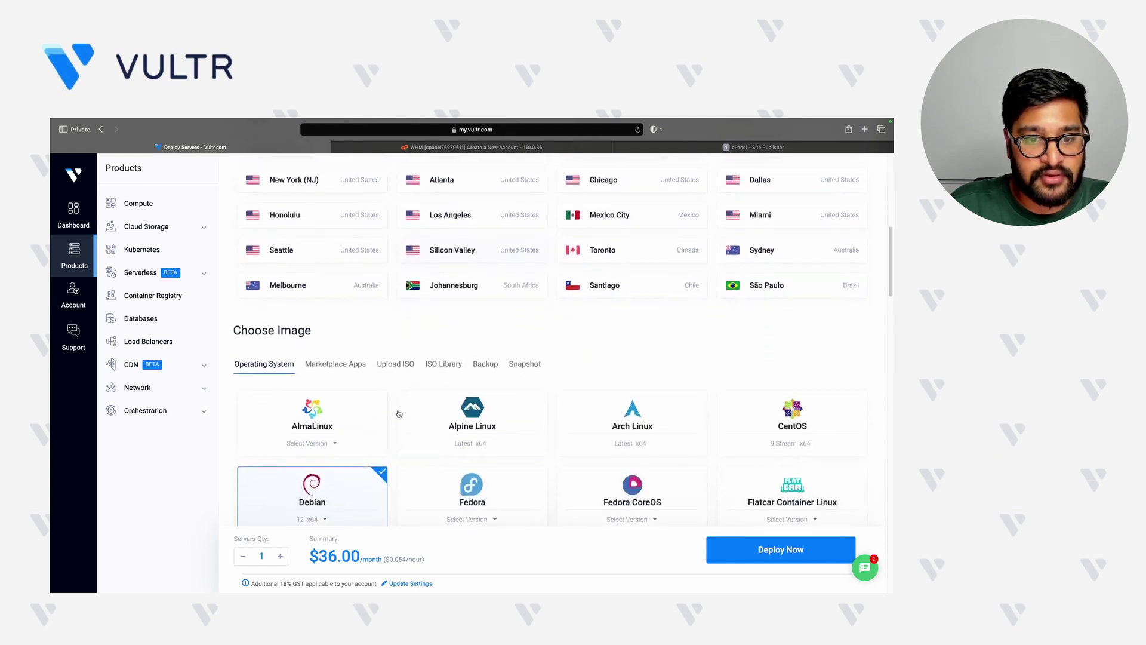
scroll(398, 413, "down", 1)
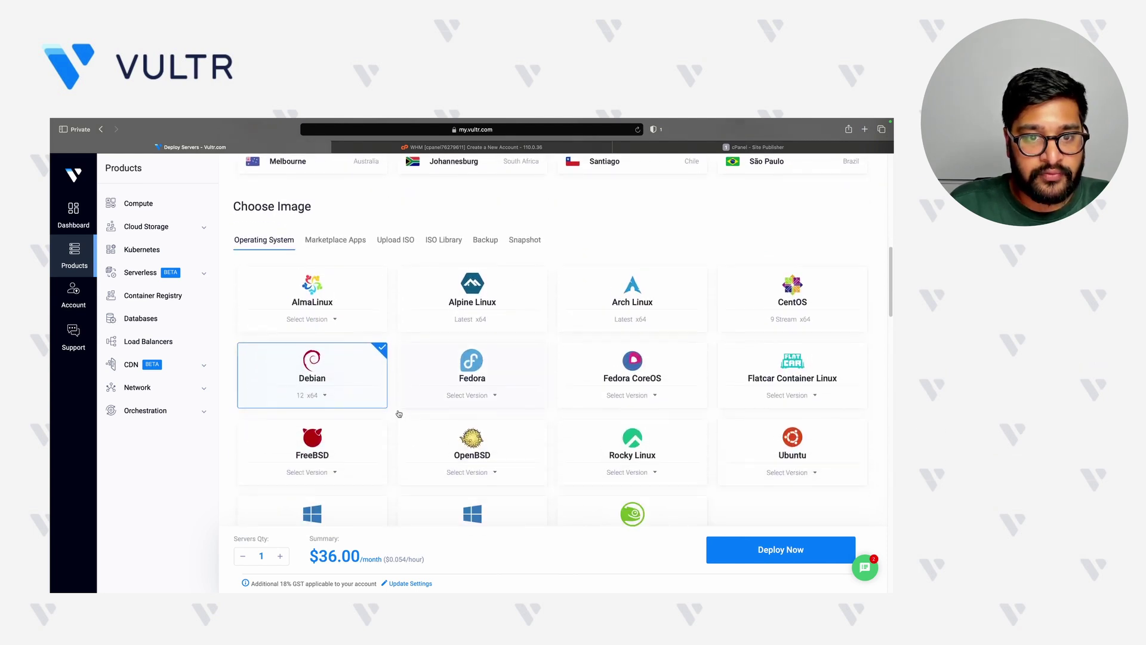
Choose the cPanel marketplace app as the server image
left_click(343, 246)
left_click(310, 279)
type("cp")
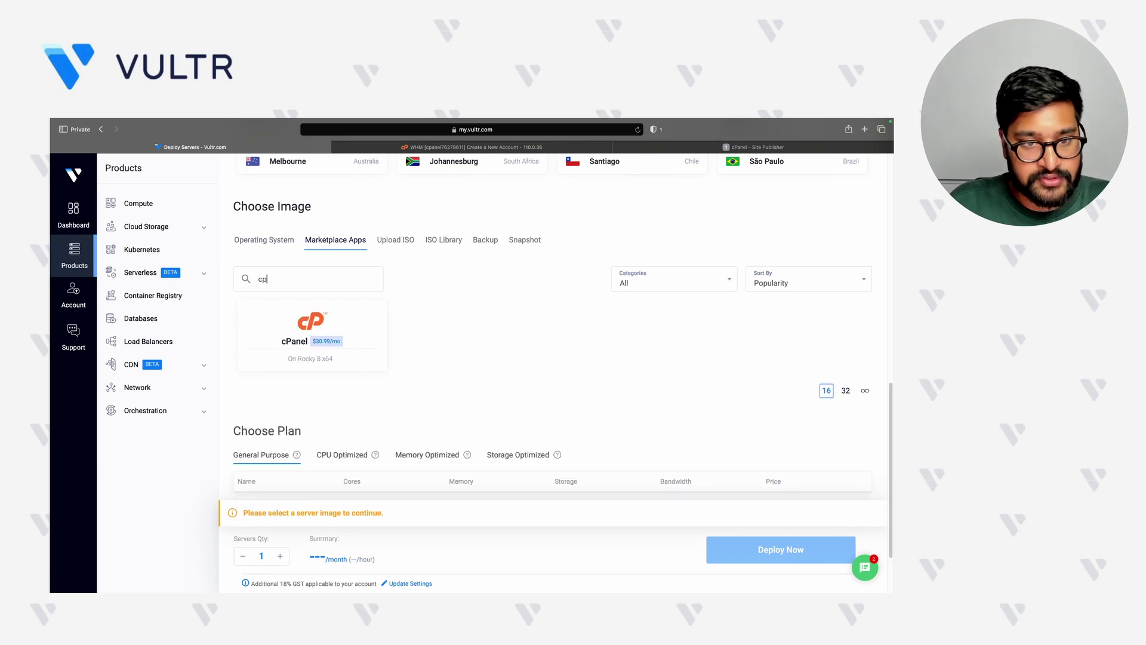
left_click(325, 321)
Pick the 50 GB NVMe plan and deploy the server
scroll(404, 355, "down", 1)
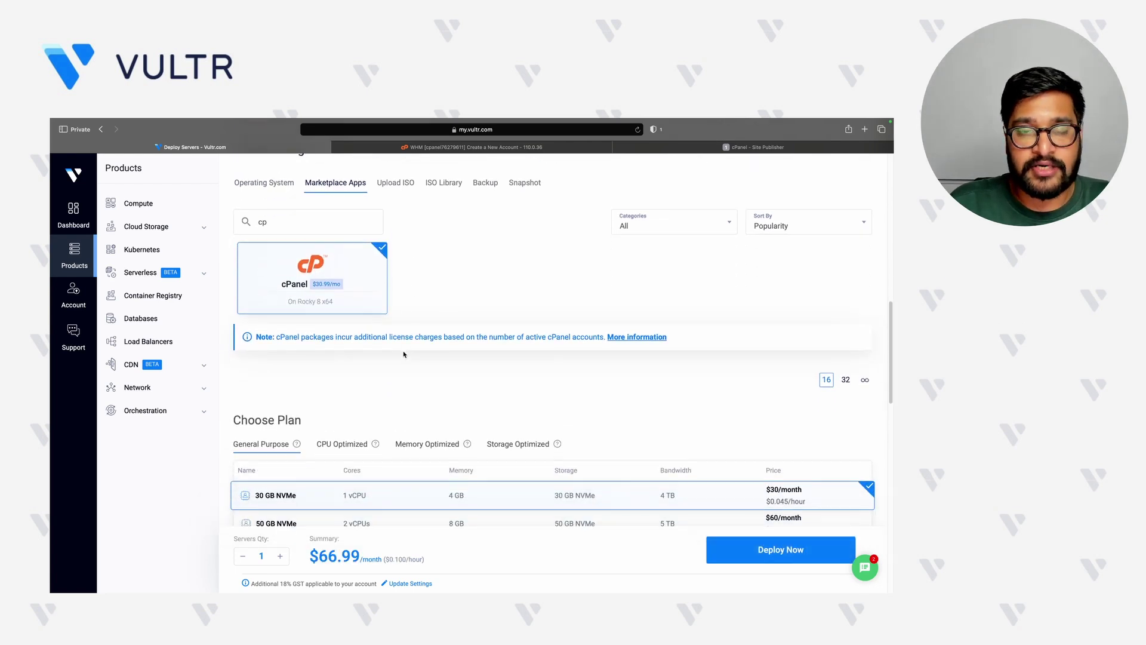
scroll(399, 365, "down", 4)
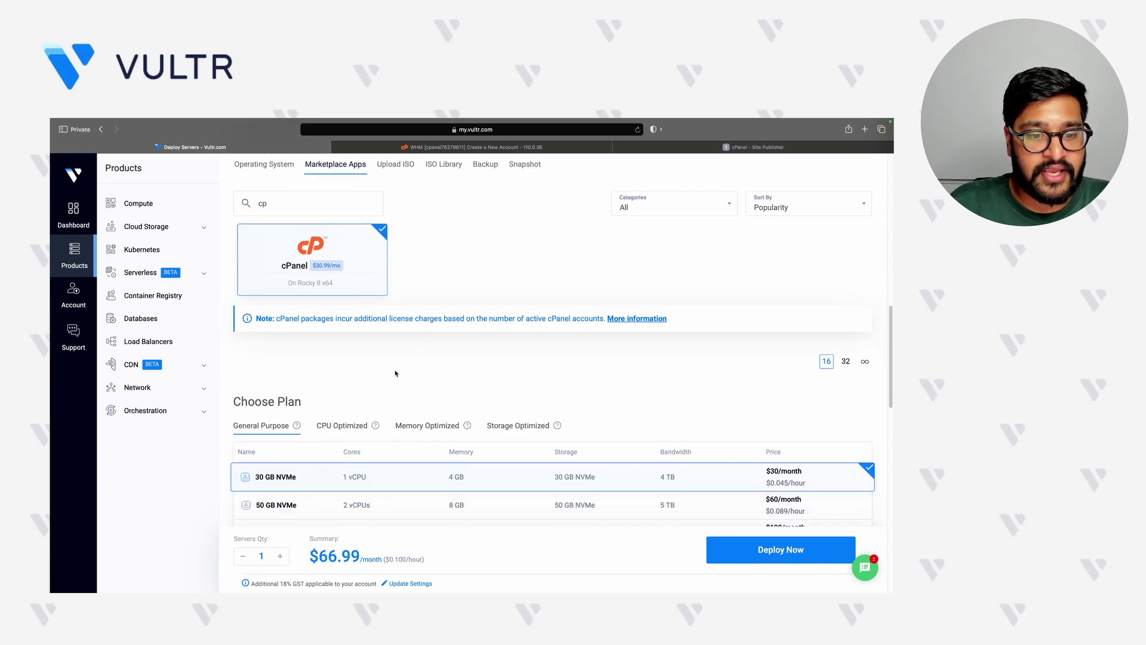
left_click(390, 305)
scroll(400, 377, "down", 5)
scroll(692, 406, "down", 5)
left_click(745, 541)
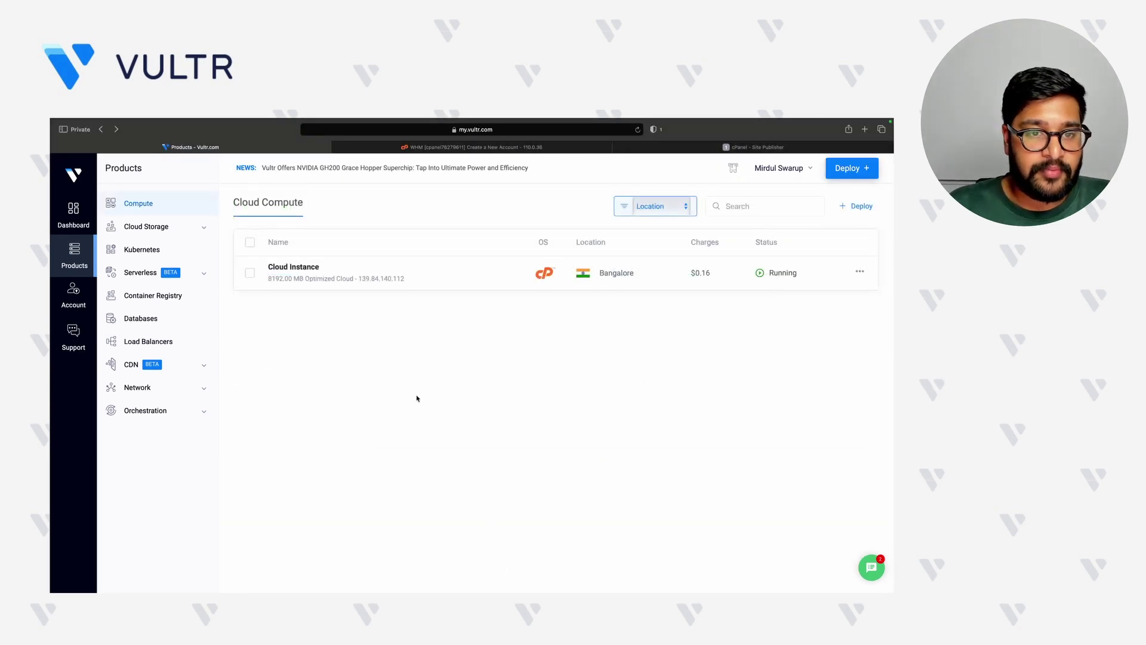
left_click(301, 272)
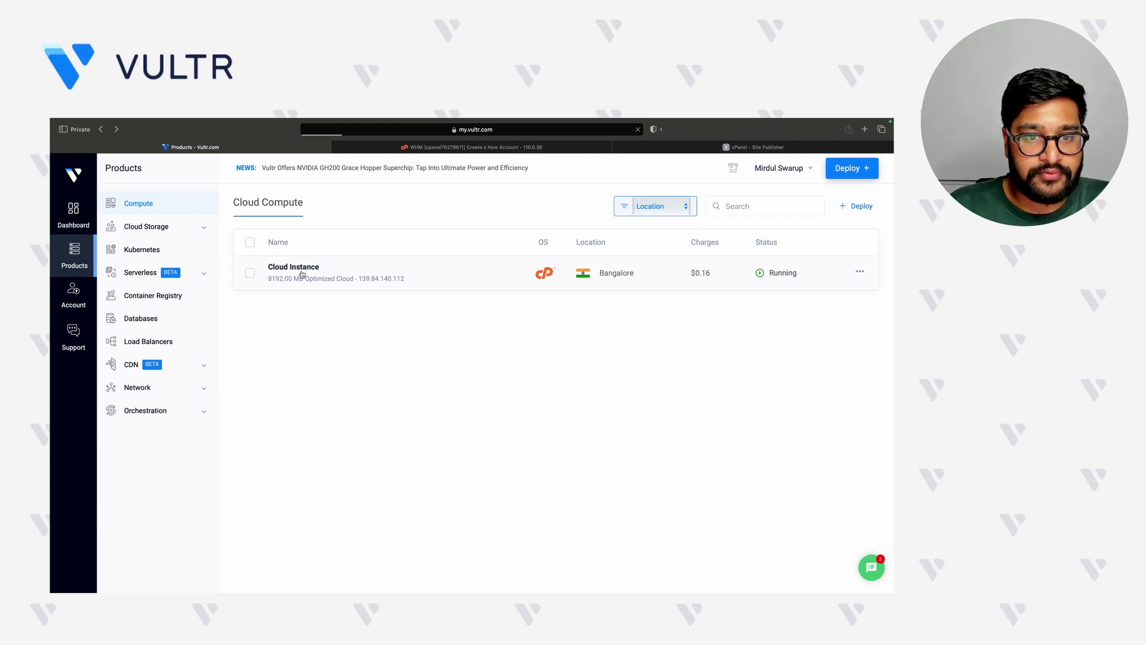
scroll(372, 382, "down", 5)
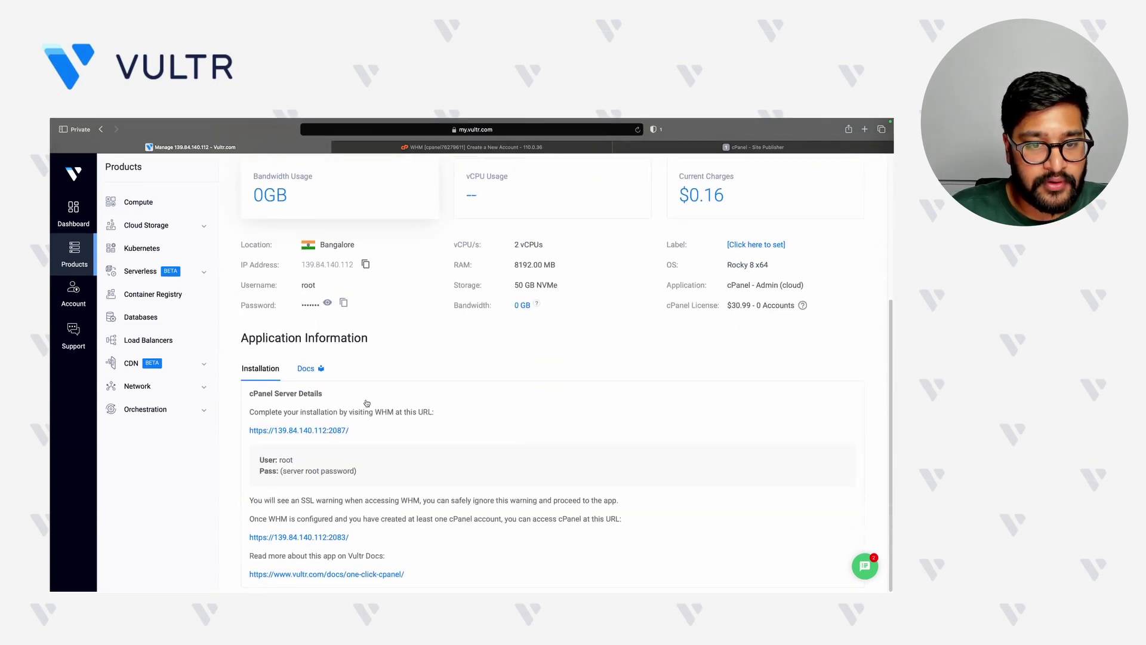
left_click_drag(364, 436, 248, 430)
key("super+c")
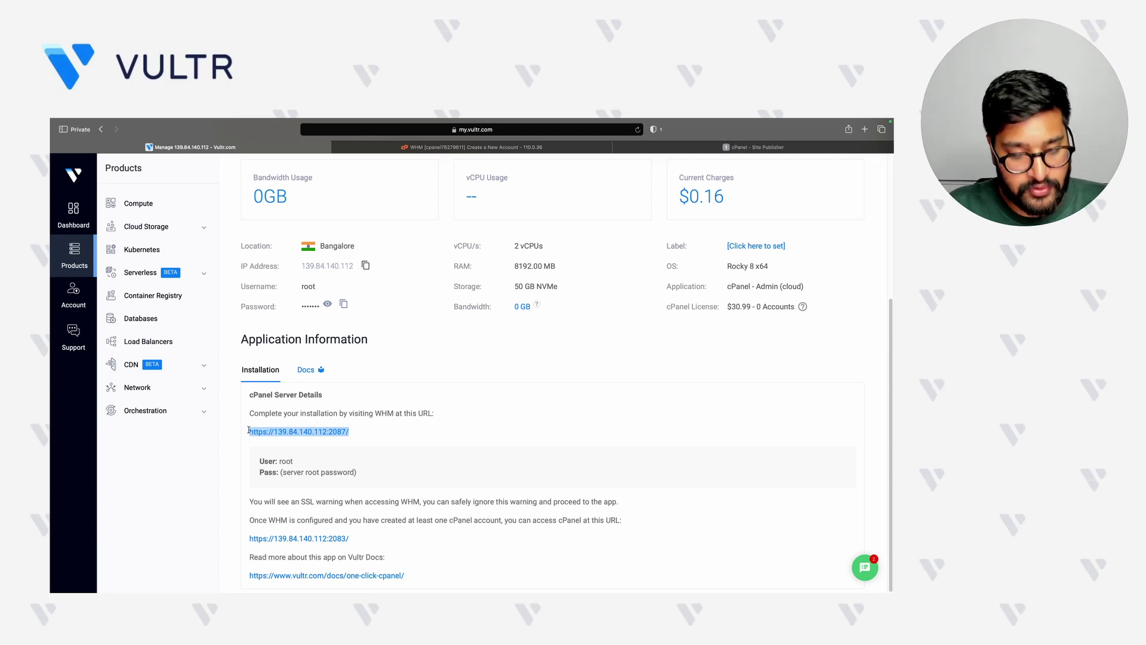
Load the new server's WHM URL past the certificate warning and enter username root
left_click(864, 129)
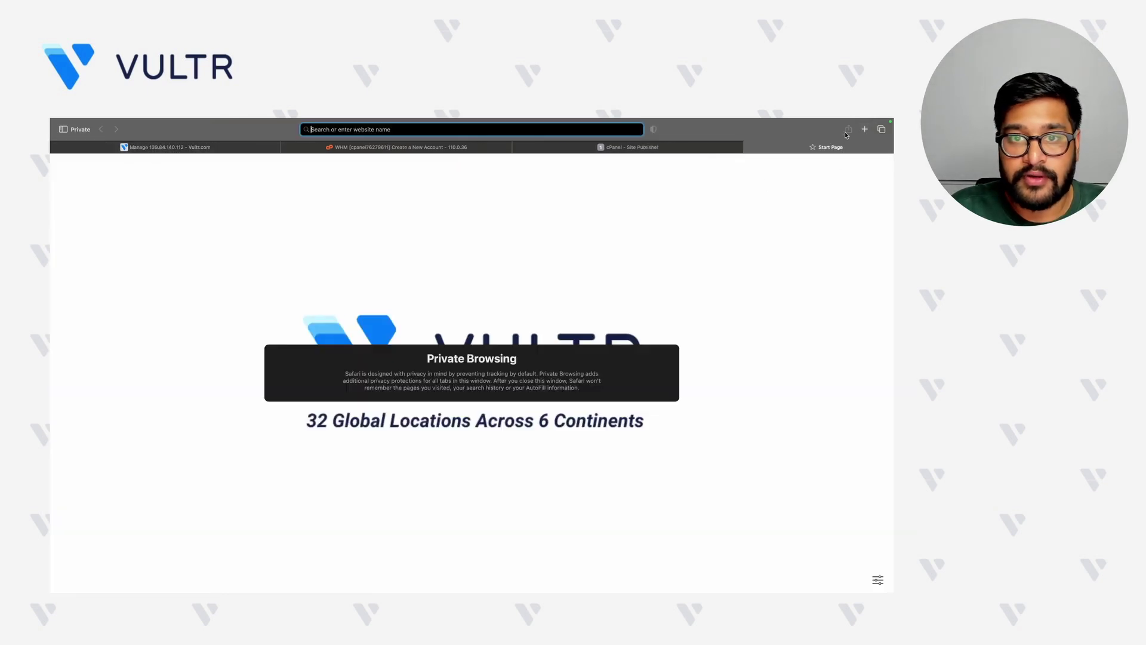
key("super+v")
key("Return")
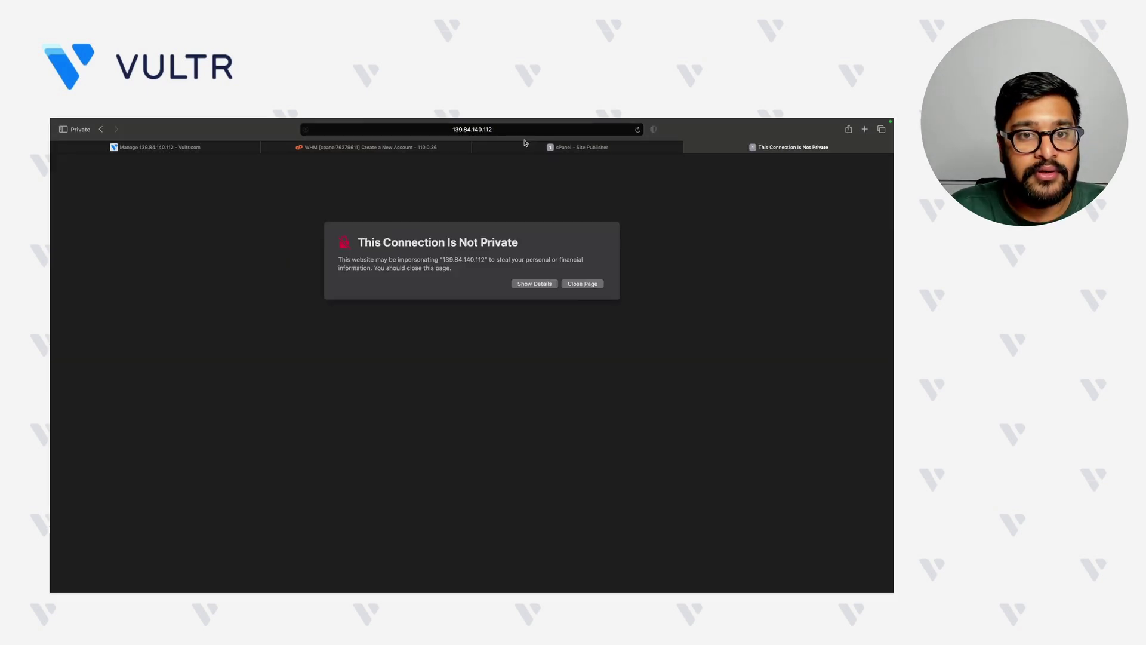
left_click(552, 285)
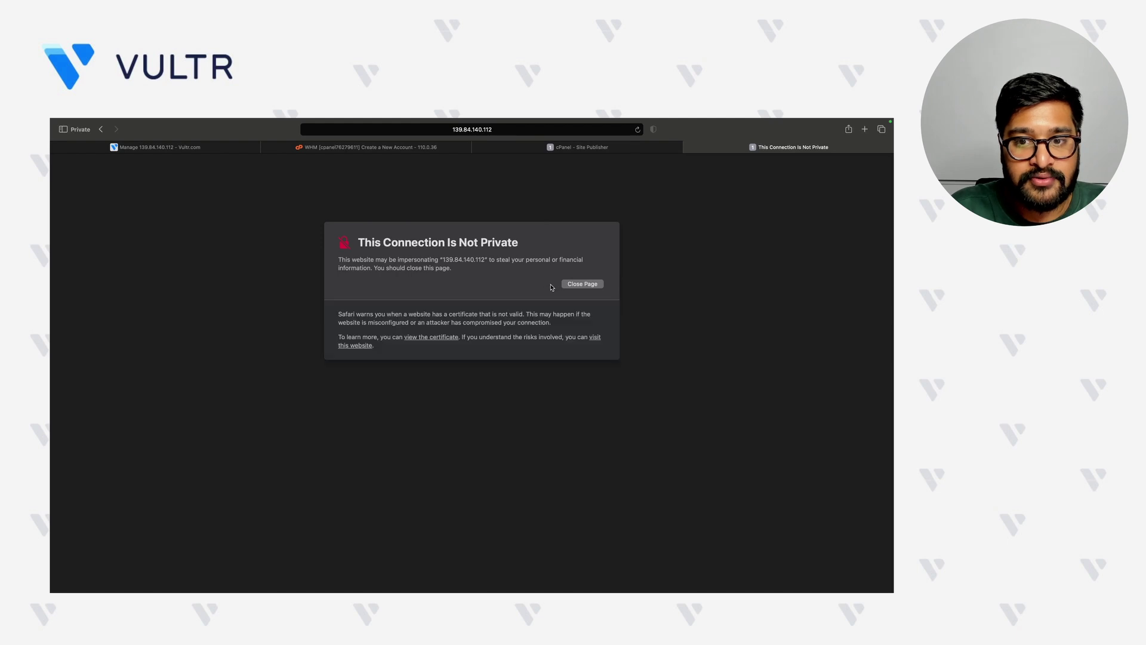
left_click(369, 346)
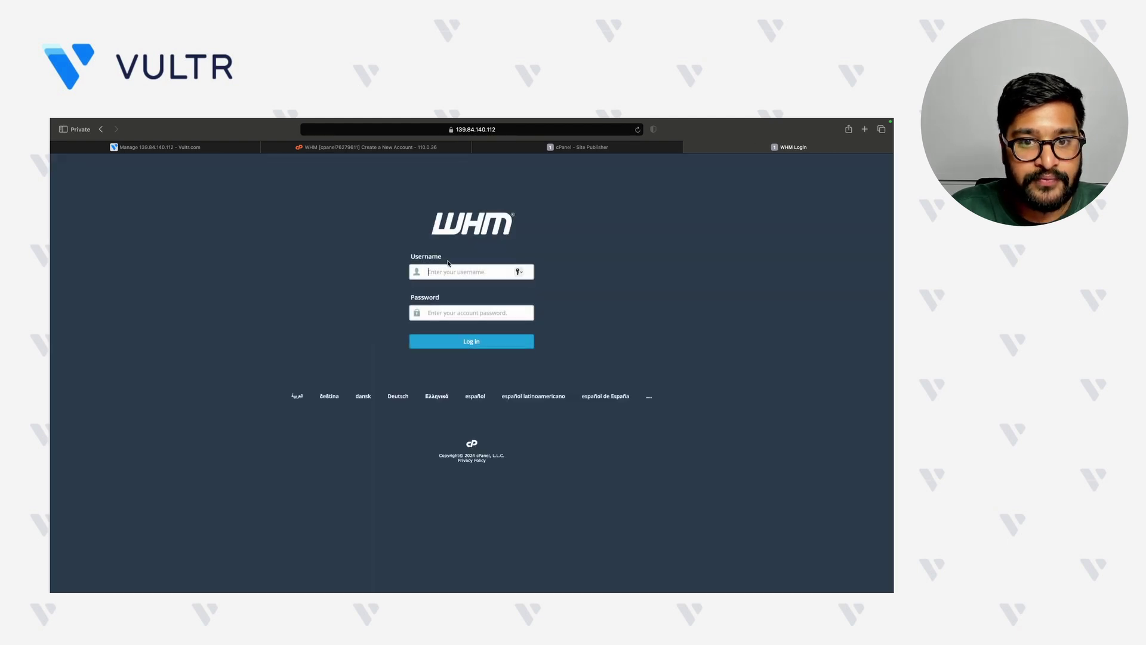
type("root")
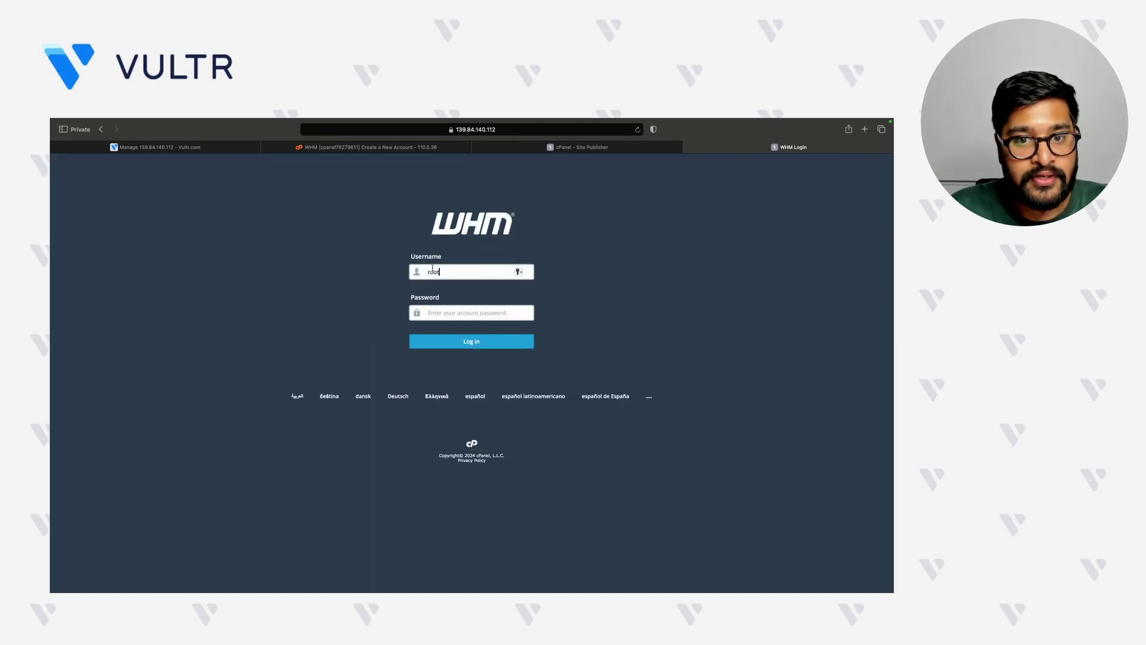
left_click(180, 147)
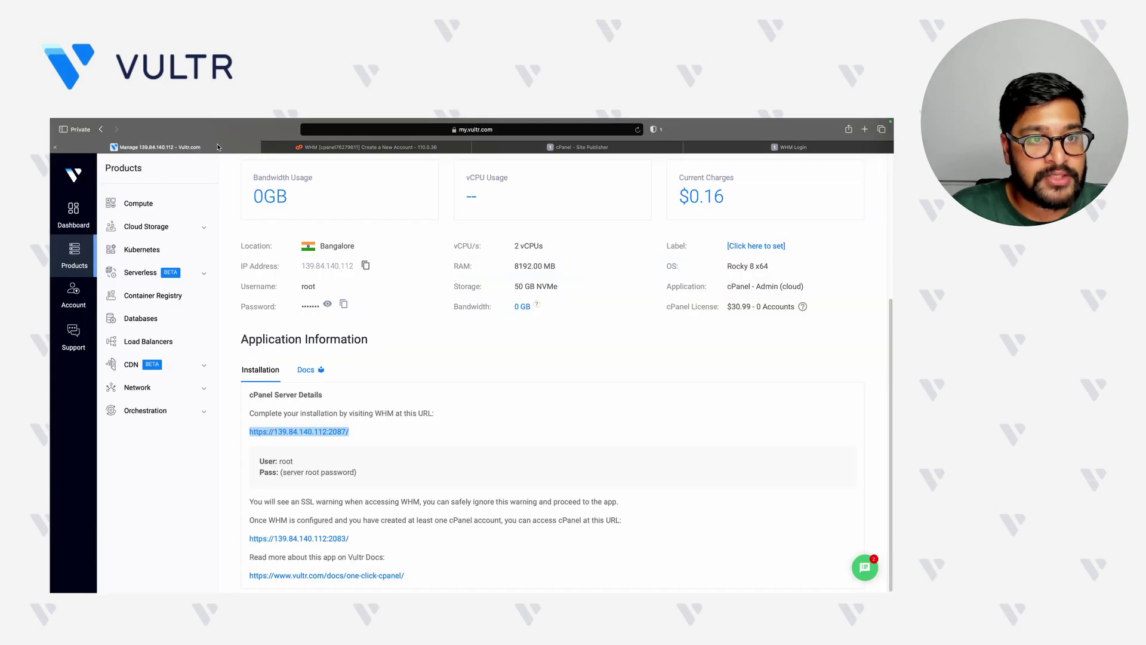
left_click(344, 303)
key("ctrl+shift+Tab")
left_click(468, 312)
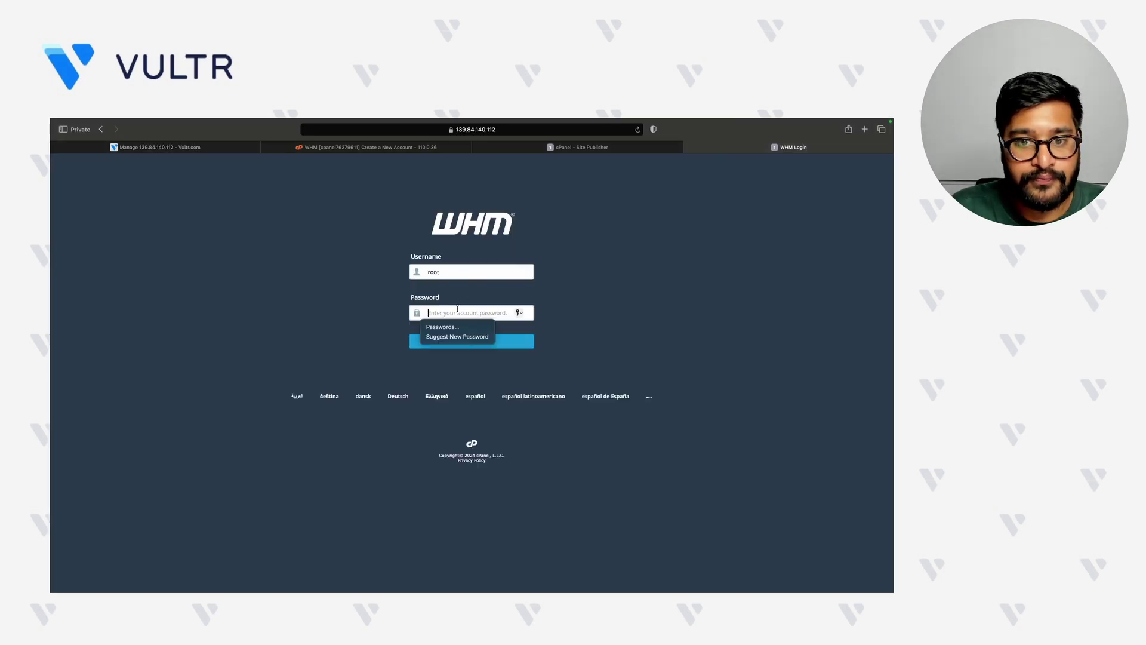
key("super+v")
left_click(459, 341)
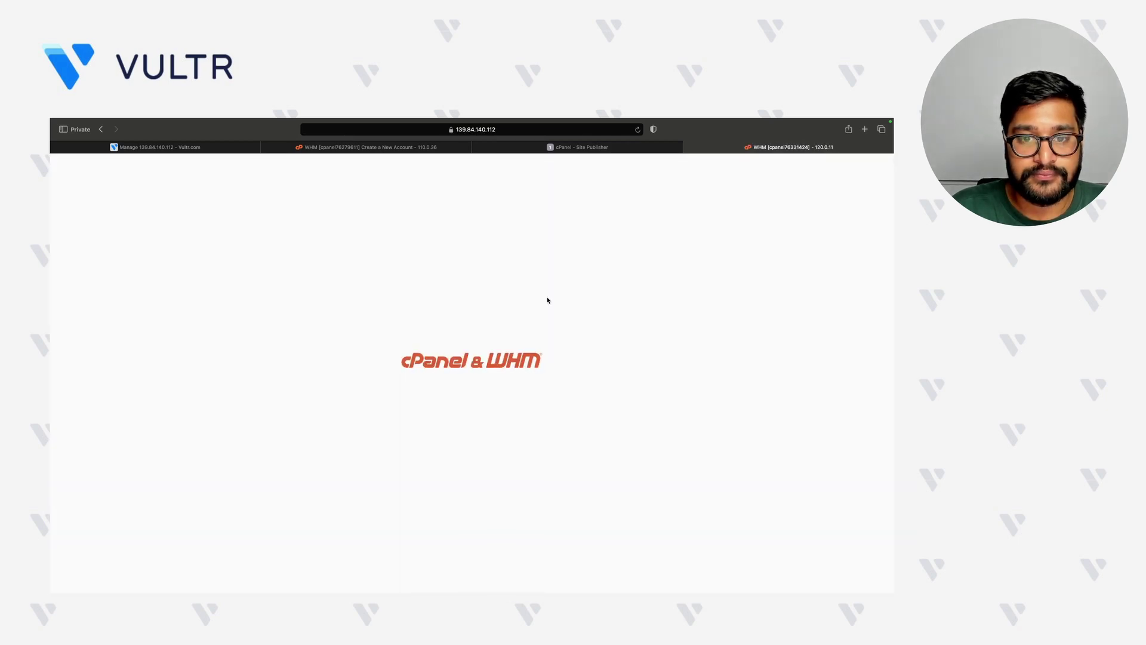
Accept the WHM license agreement and enter the contact e-mail address
left_click(289, 459)
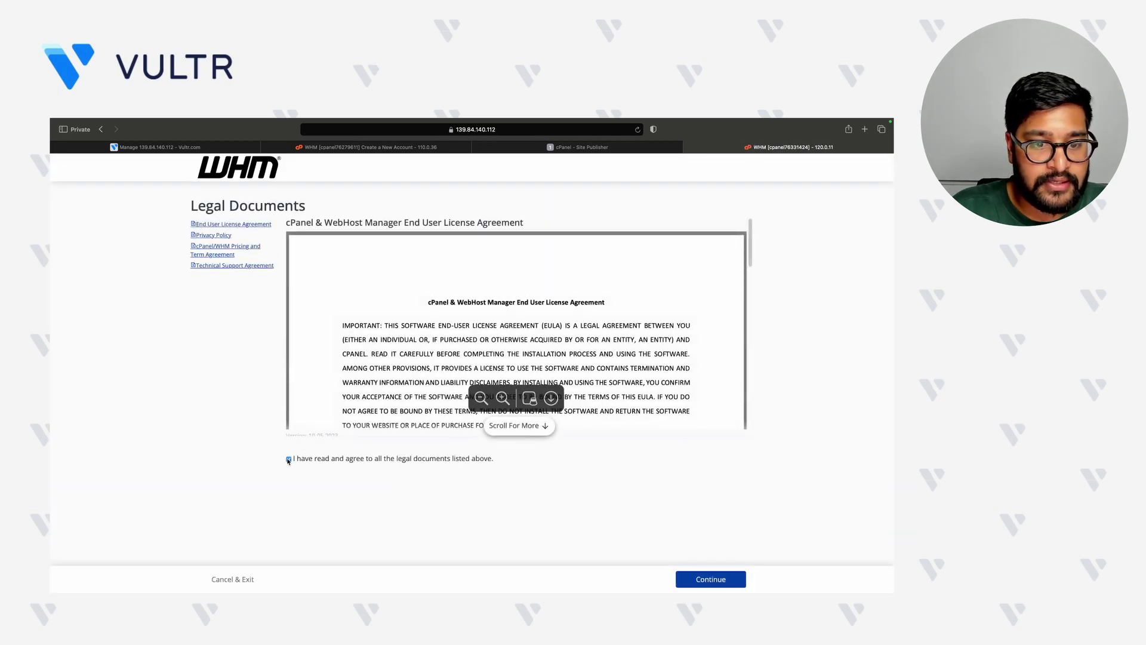
left_click(702, 580)
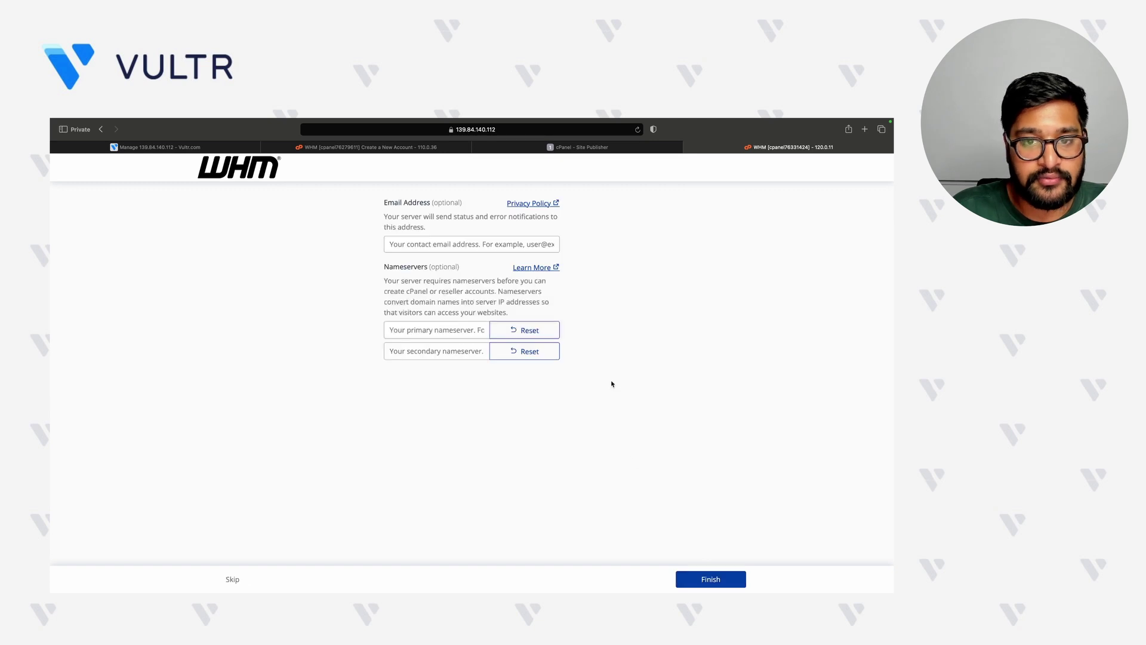
left_click(481, 248)
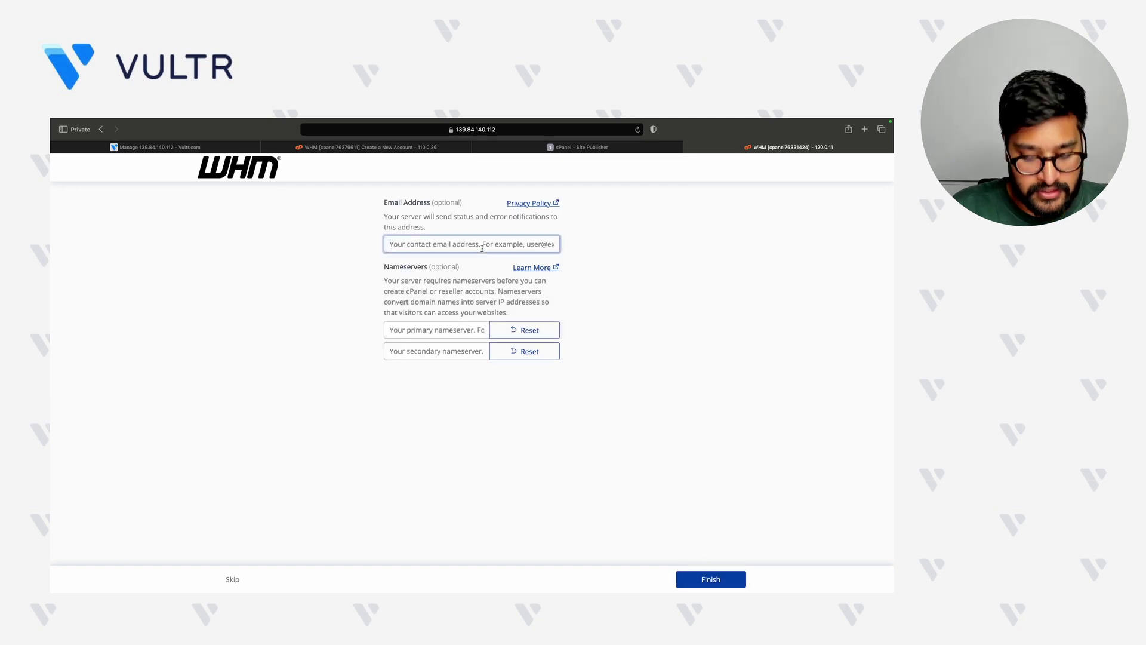
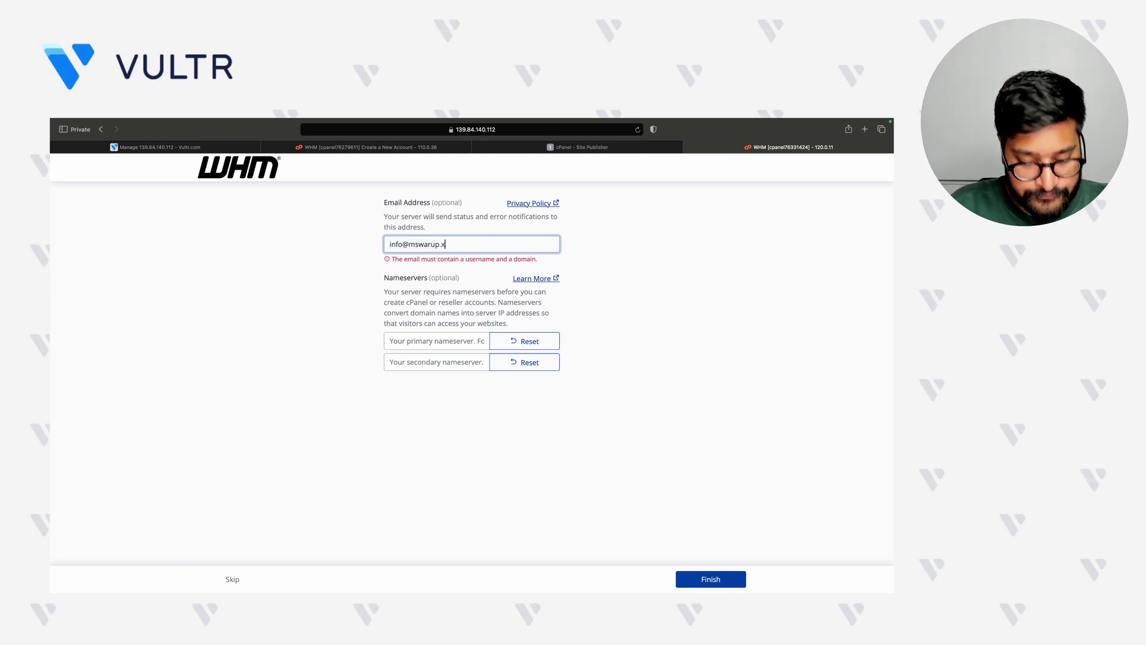
Set nameservers ns1.vultr.com and ns2.vultr.com and finish the setup
left_click(436, 332)
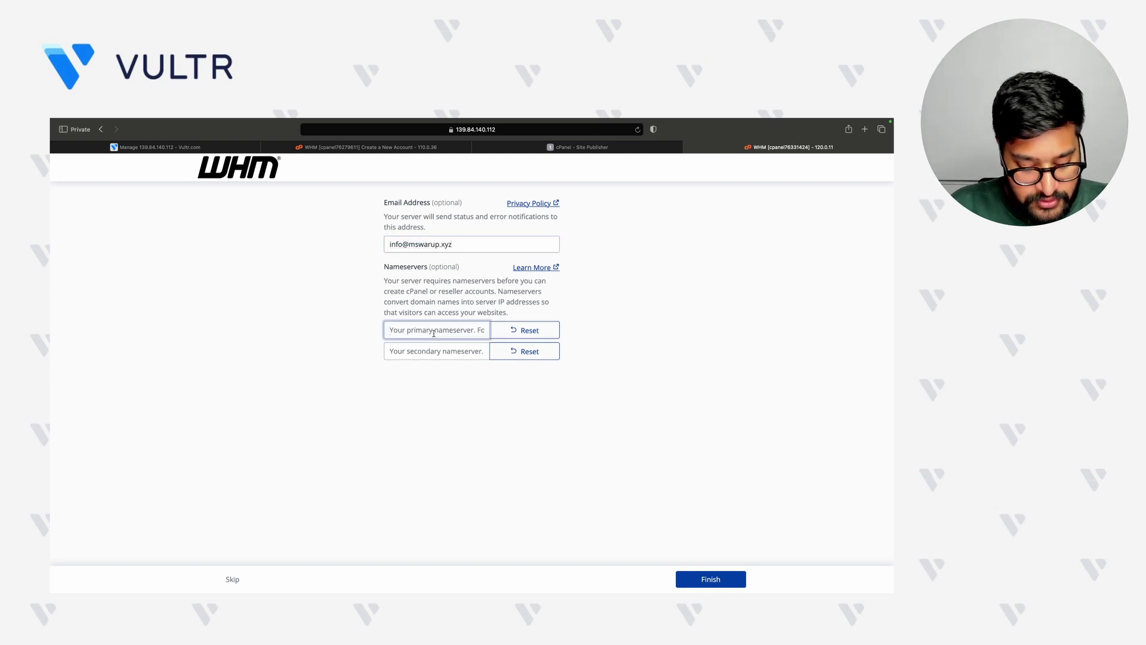
type("ns1.vultr.")
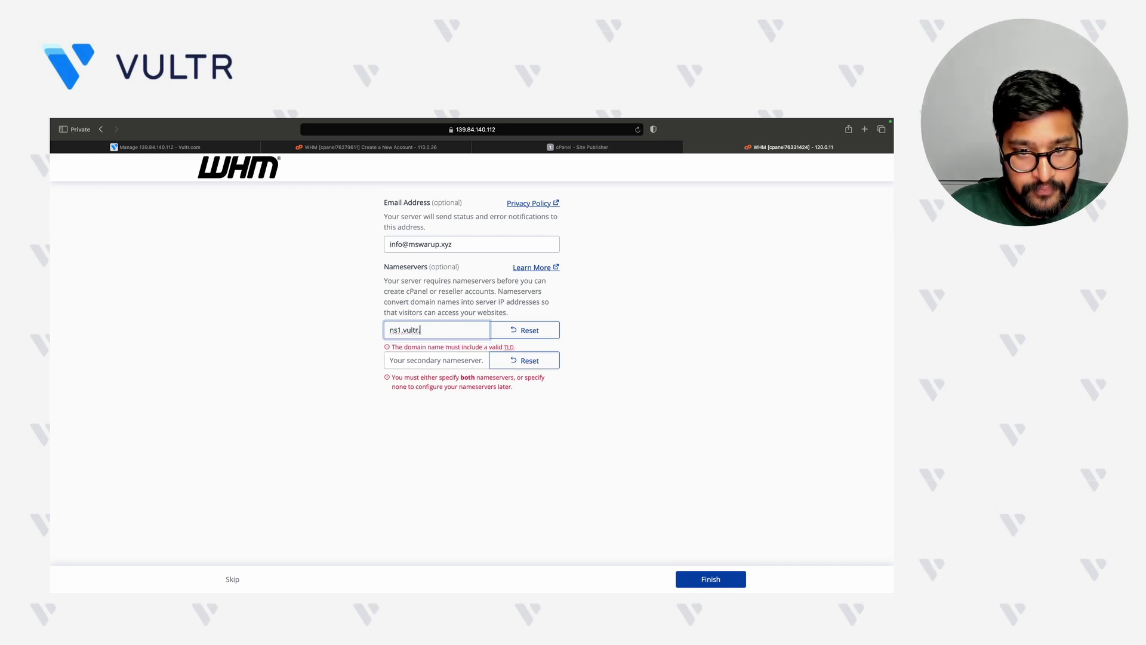
type("com")
left_click(420, 351)
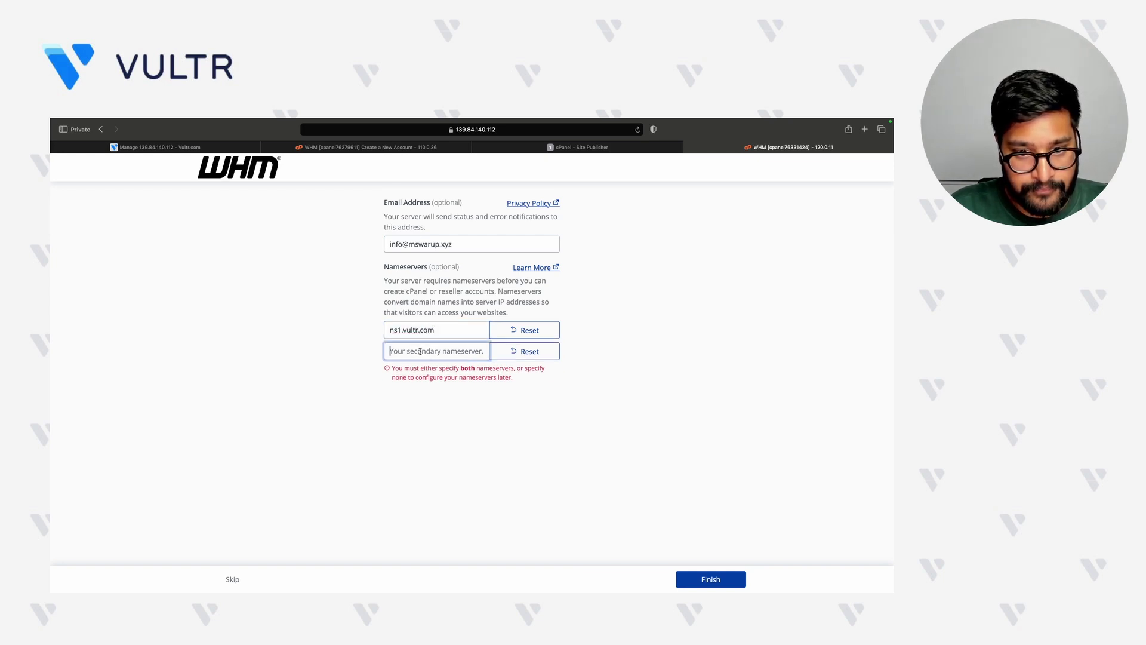
type("ns2.")
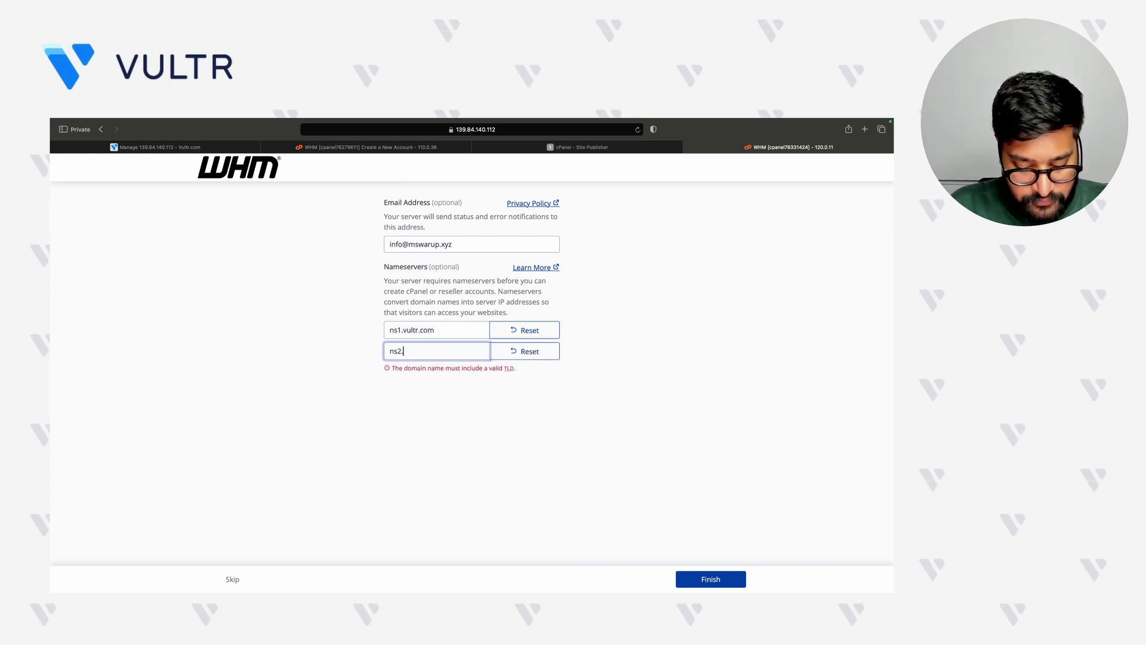
type("vultr.com")
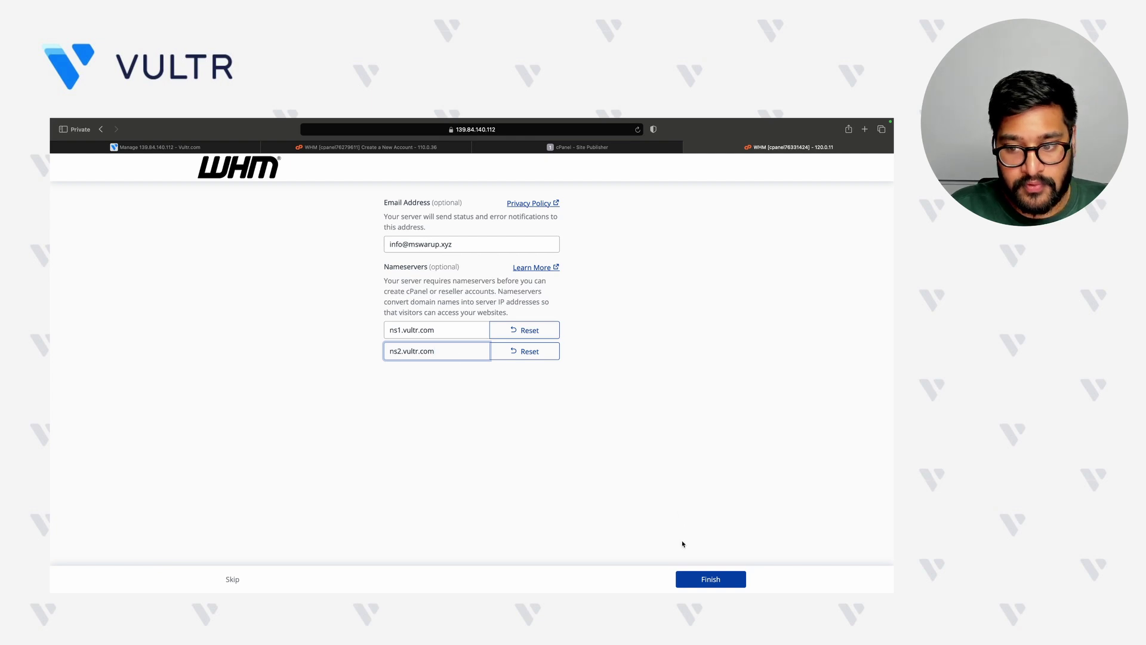
left_click(692, 578)
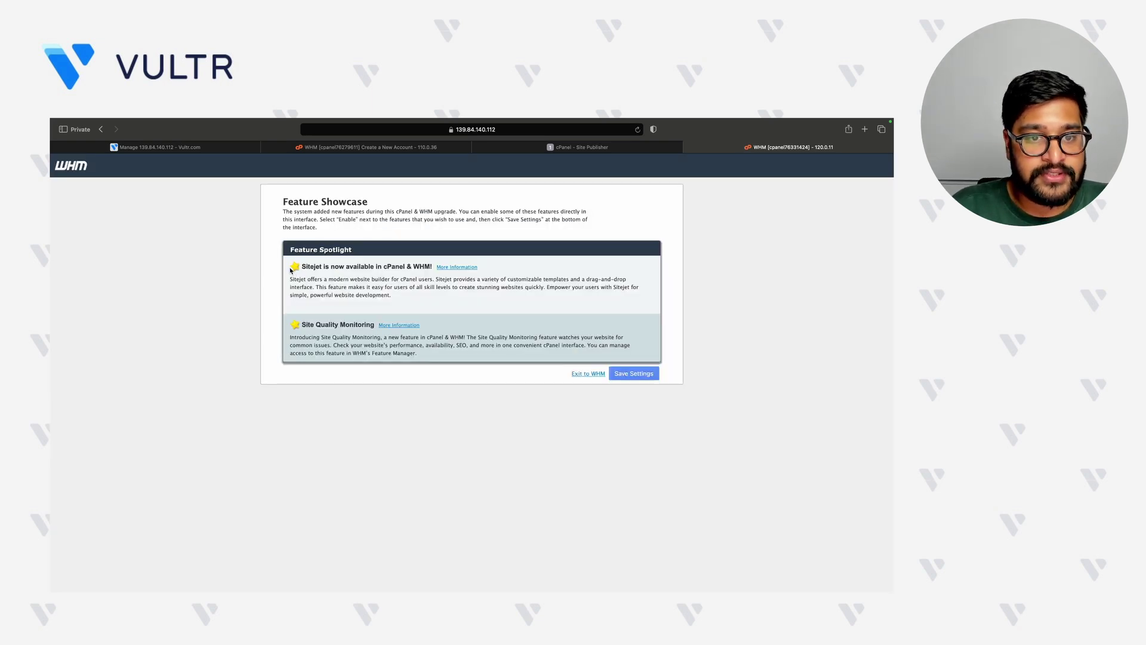
Save the Feature Showcase settings for Sitejet and Site Quality Monitoring
left_click_drag(288, 267, 326, 268)
left_click(366, 237)
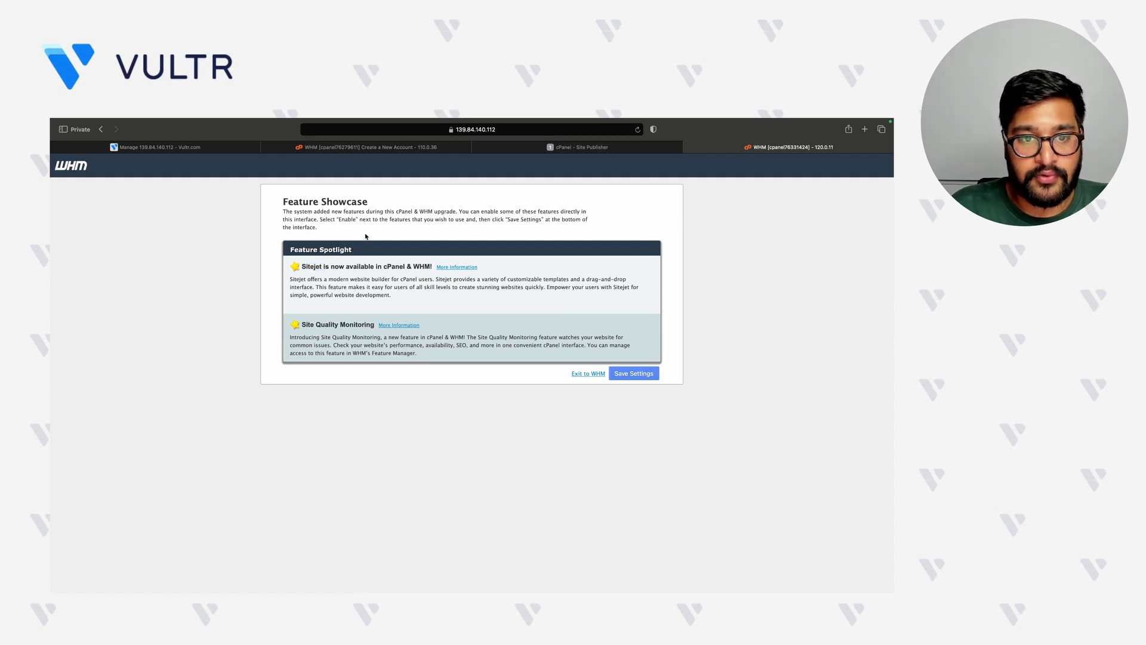
left_click(634, 373)
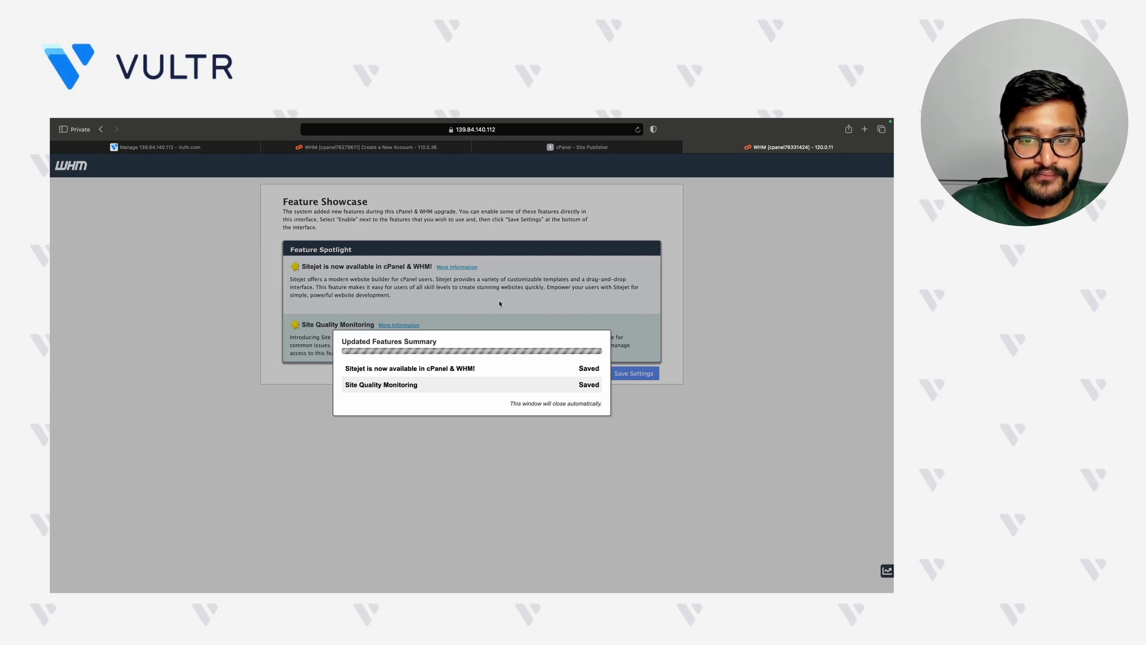
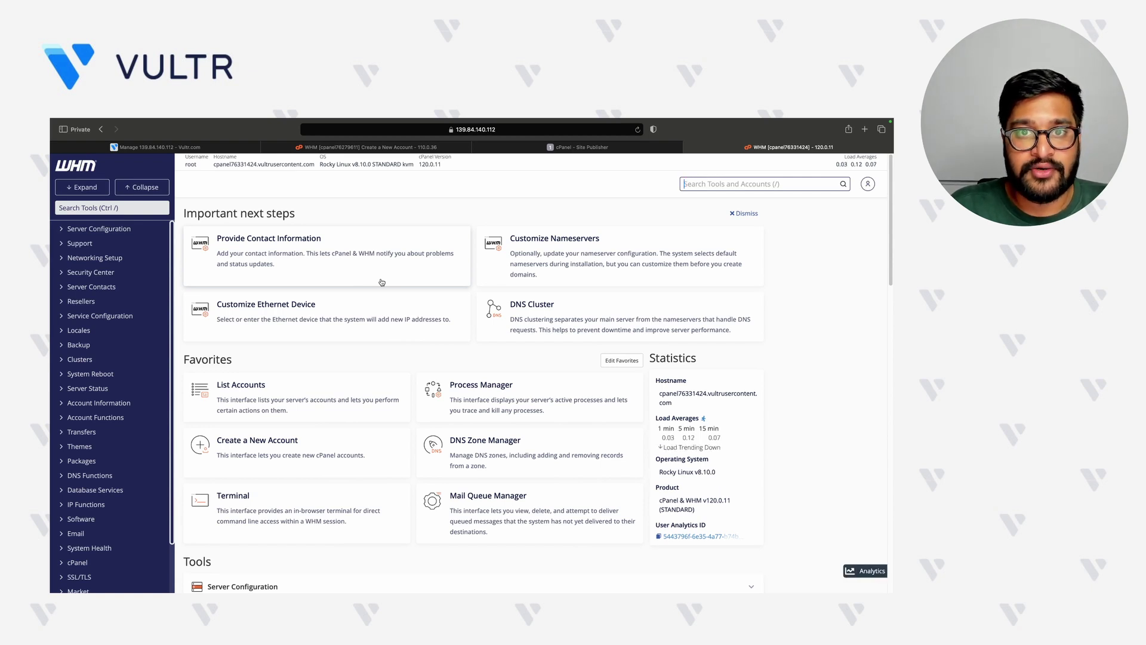
Filter the WHM sidebar for 'transfer' and open the Transfer Tool
left_click(142, 210)
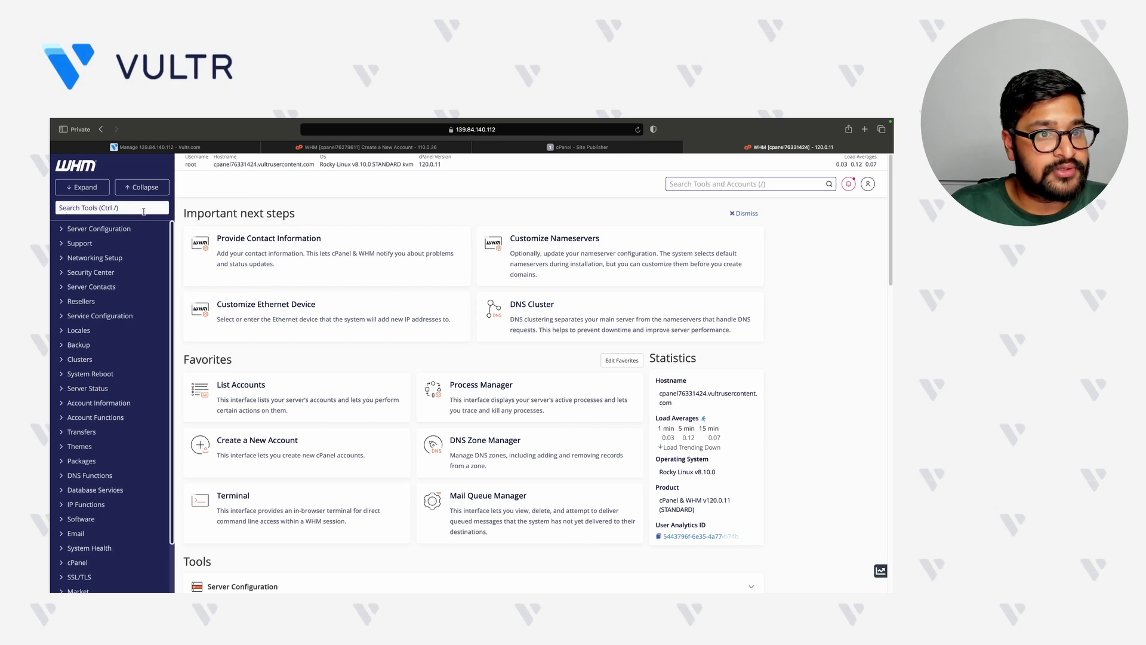
type("trans")
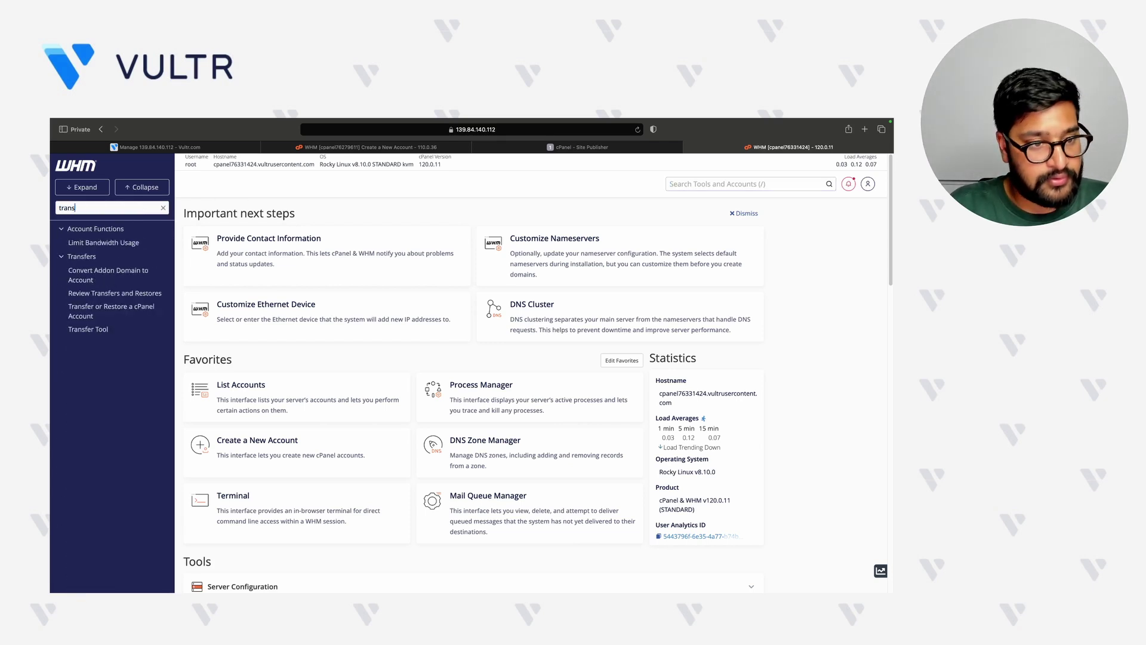
type("fer")
left_click(95, 331)
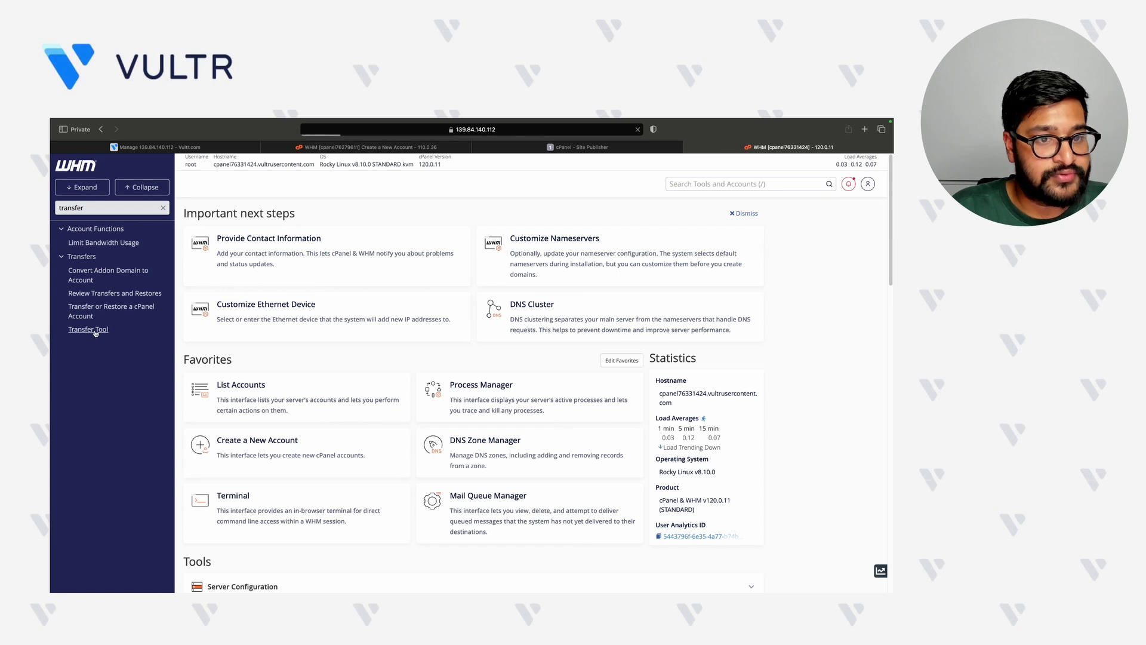
left_click(257, 292)
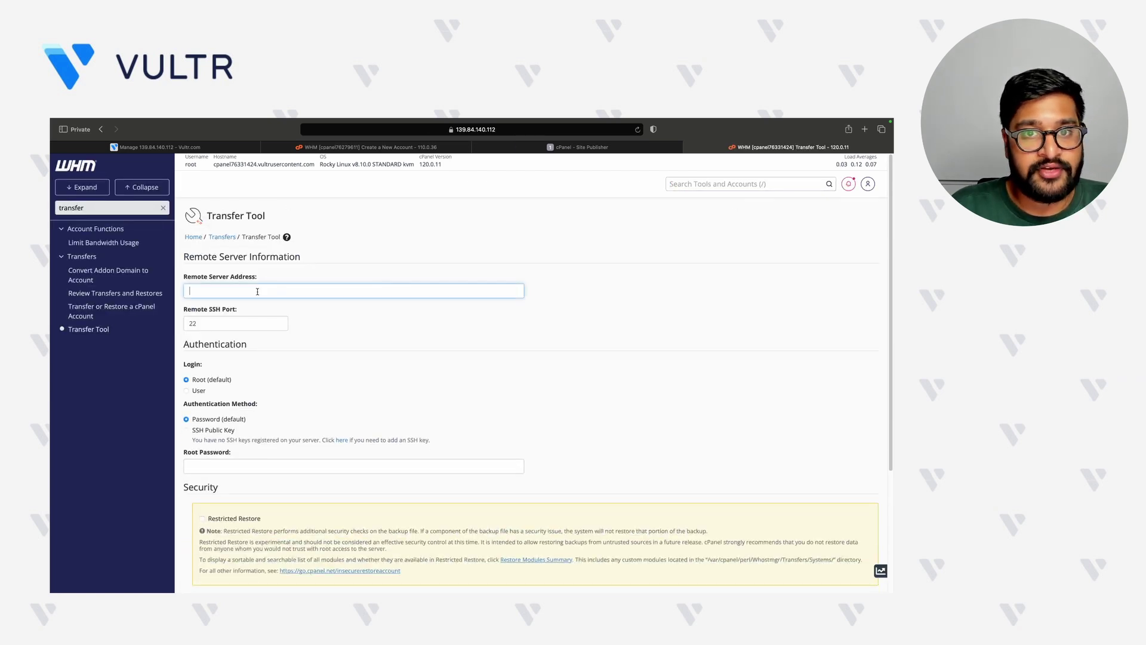
Copy the old server's IP 139.84.174.200 from the other WHM tab
left_click(341, 149)
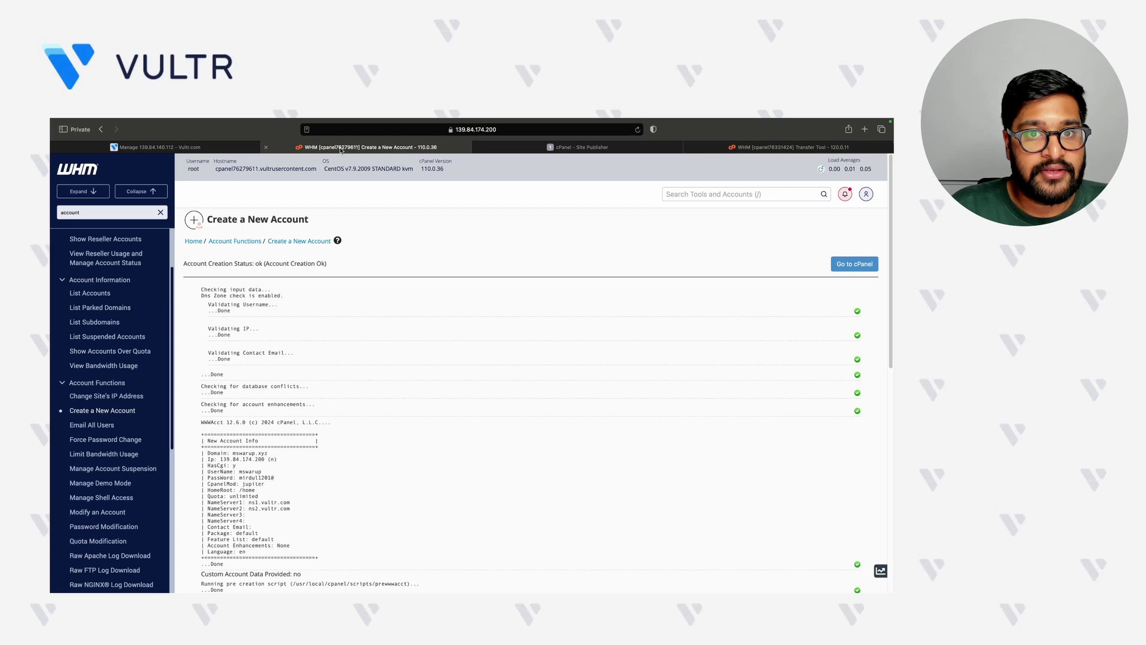
left_click(436, 130)
left_click(371, 129)
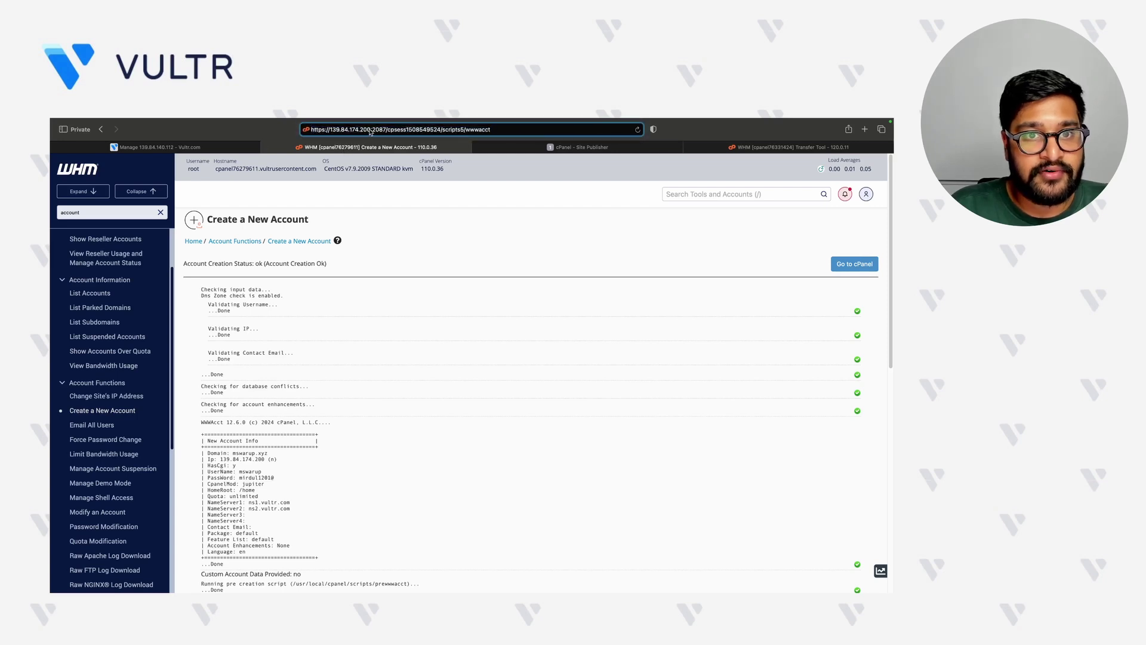
left_click_drag(370, 130, 330, 130)
key("super+c")
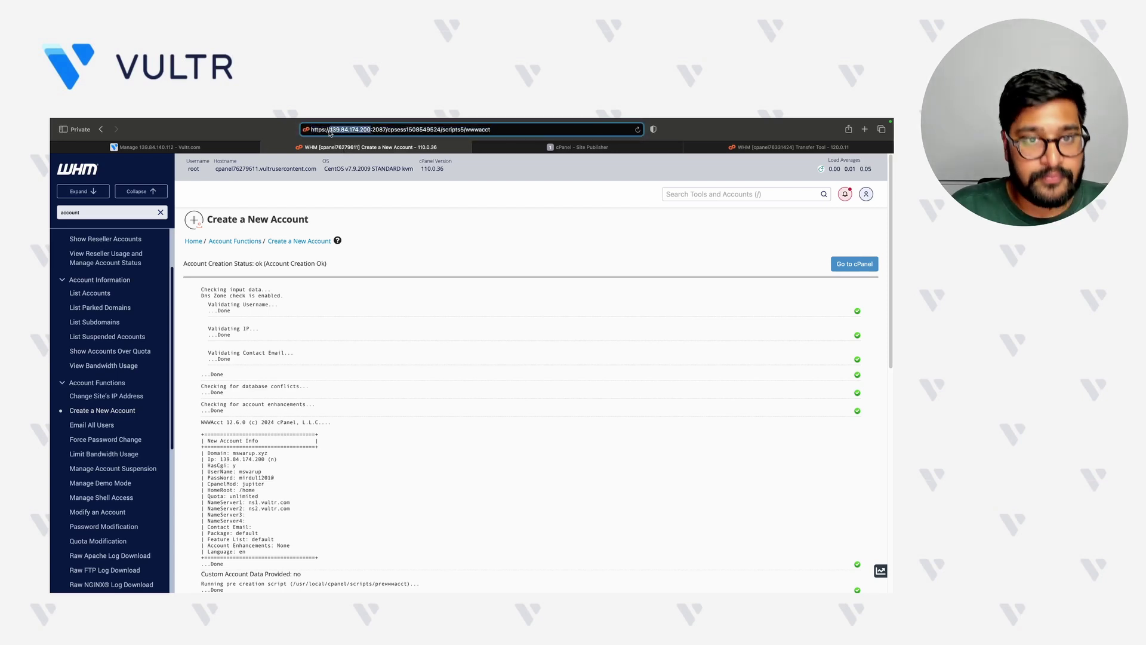
left_click(788, 147)
left_click(319, 292)
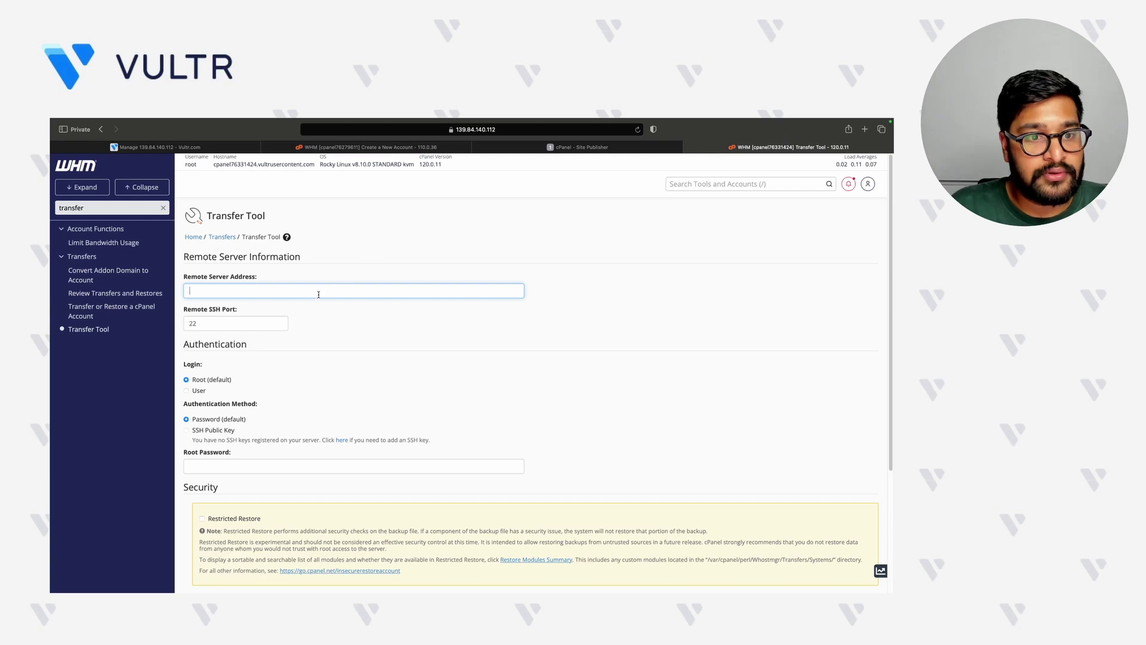
Enter remote address 139.84.174.200 and the root password, then scan the remote server
key("super+v")
scroll(245, 412, "down", 3)
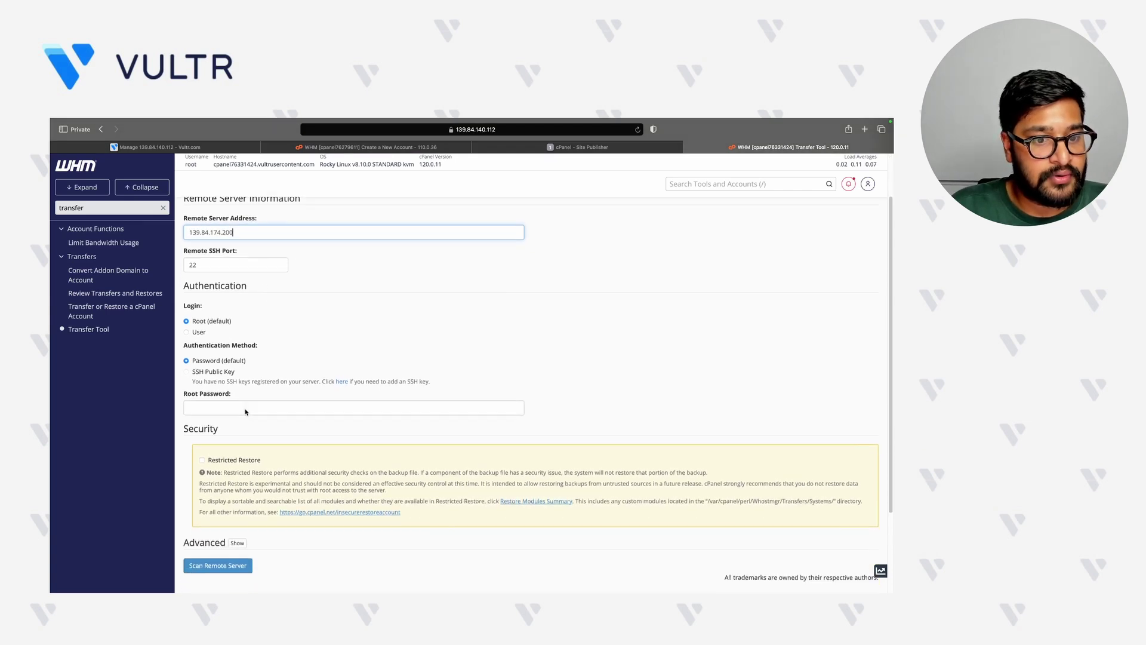
left_click(247, 404)
key("super+v")
scroll(331, 465, "up", 3)
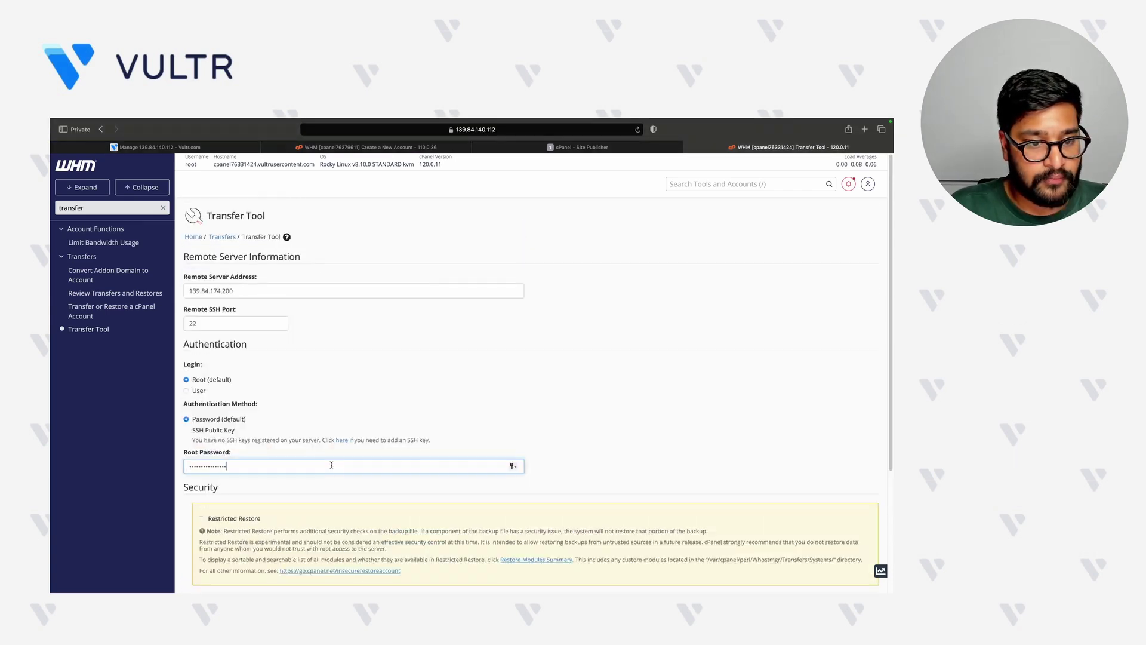
scroll(332, 478, "down", 5)
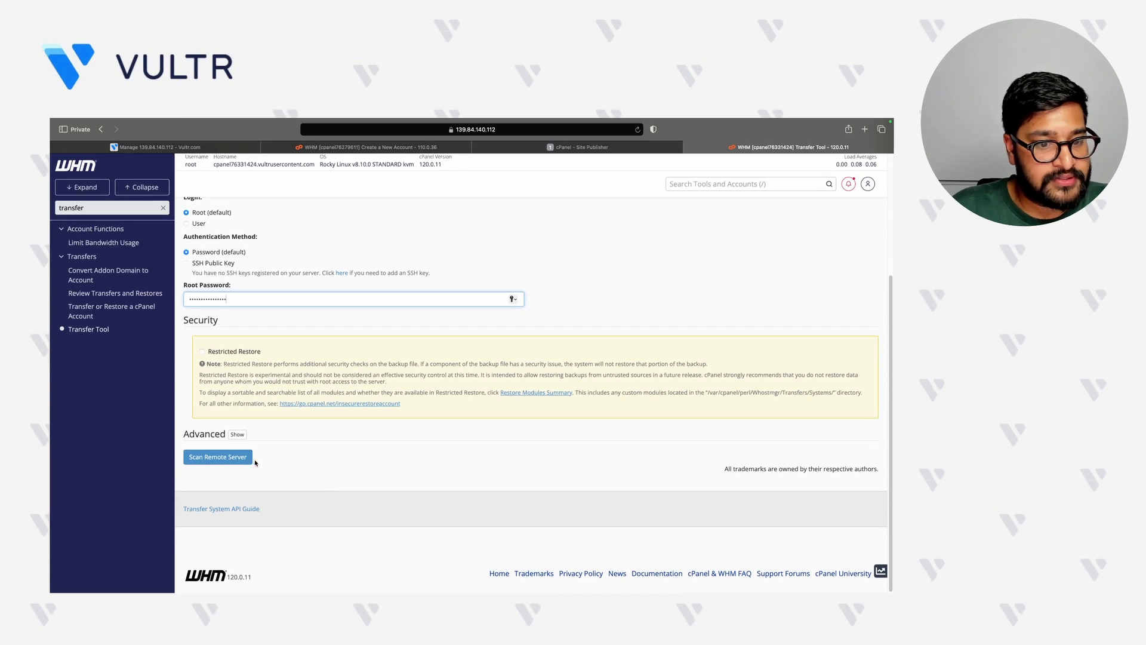
left_click(245, 457)
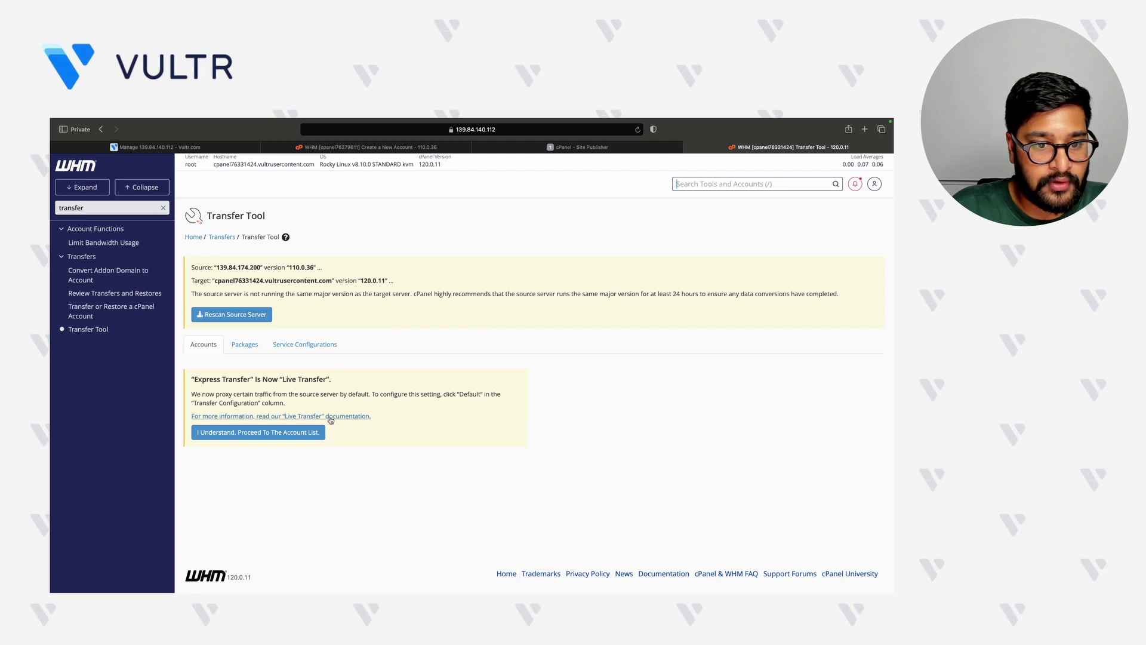
Acknowledge the Live Transfer notice, select the mswarup.xyz account and start copying it
left_click(283, 436)
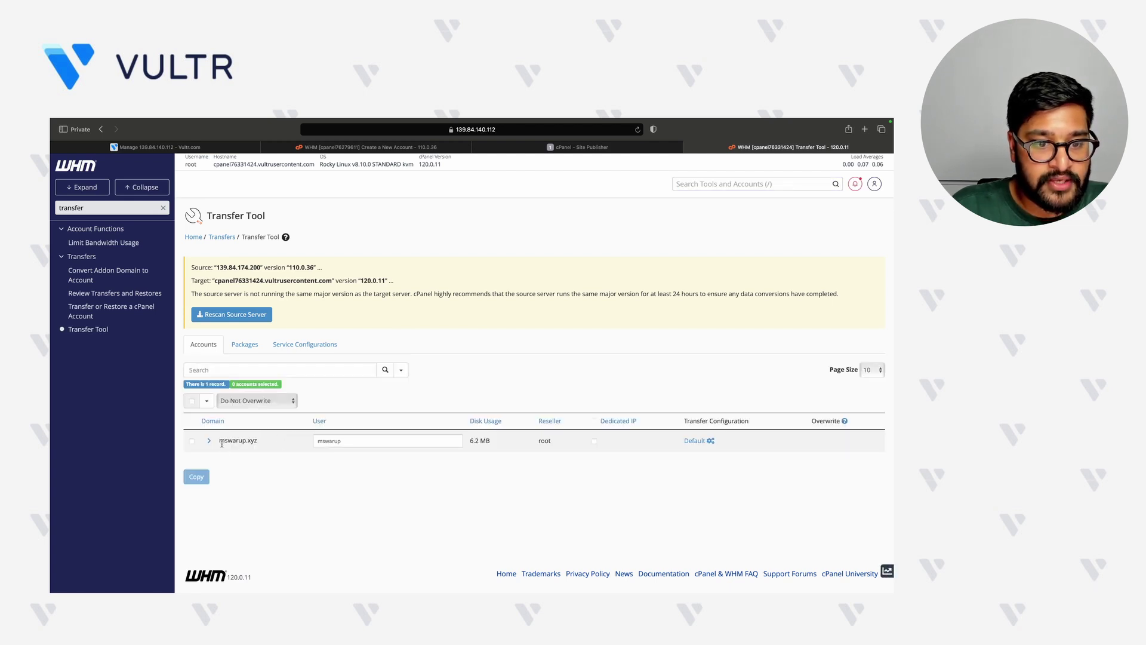
left_click_drag(219, 441, 264, 441)
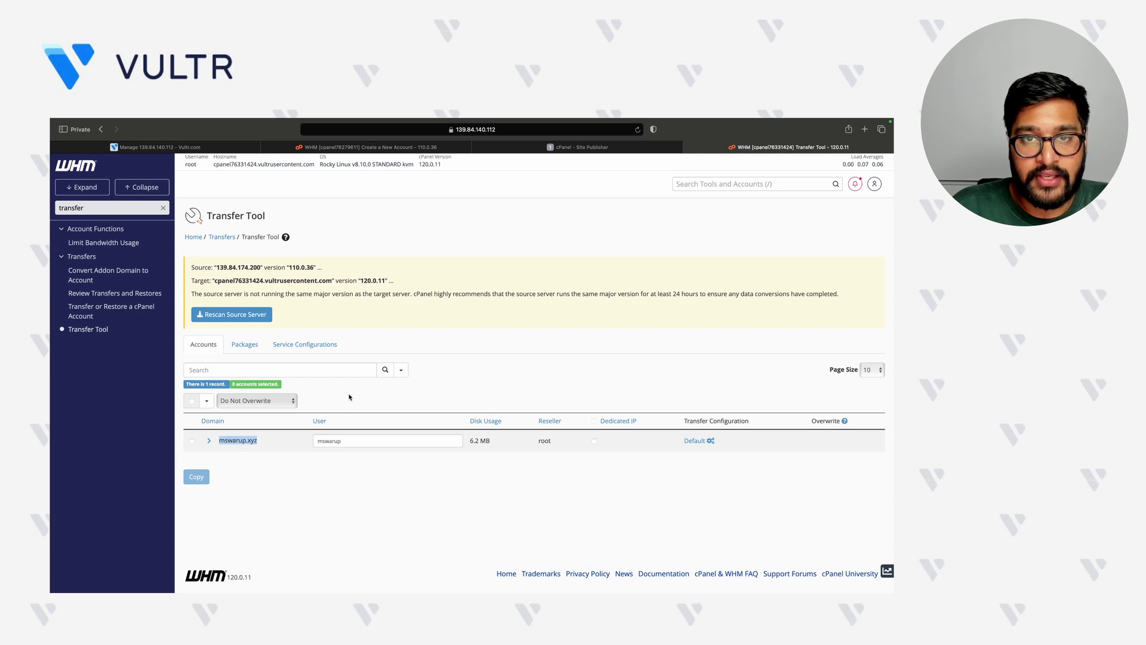
left_click(228, 429)
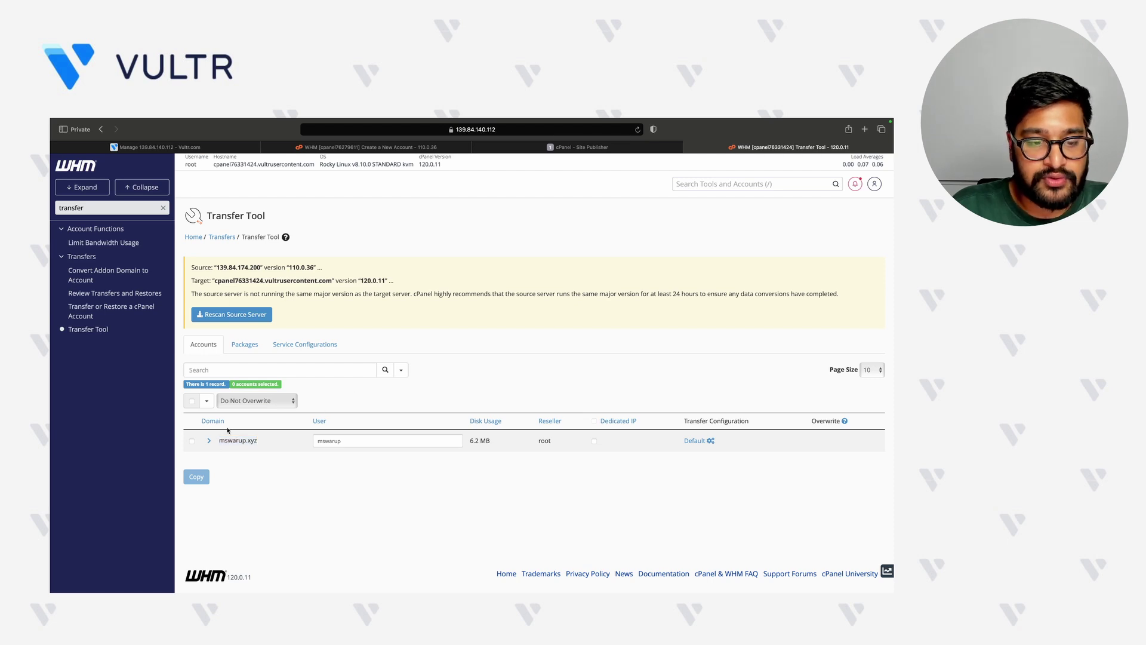
left_click(192, 442)
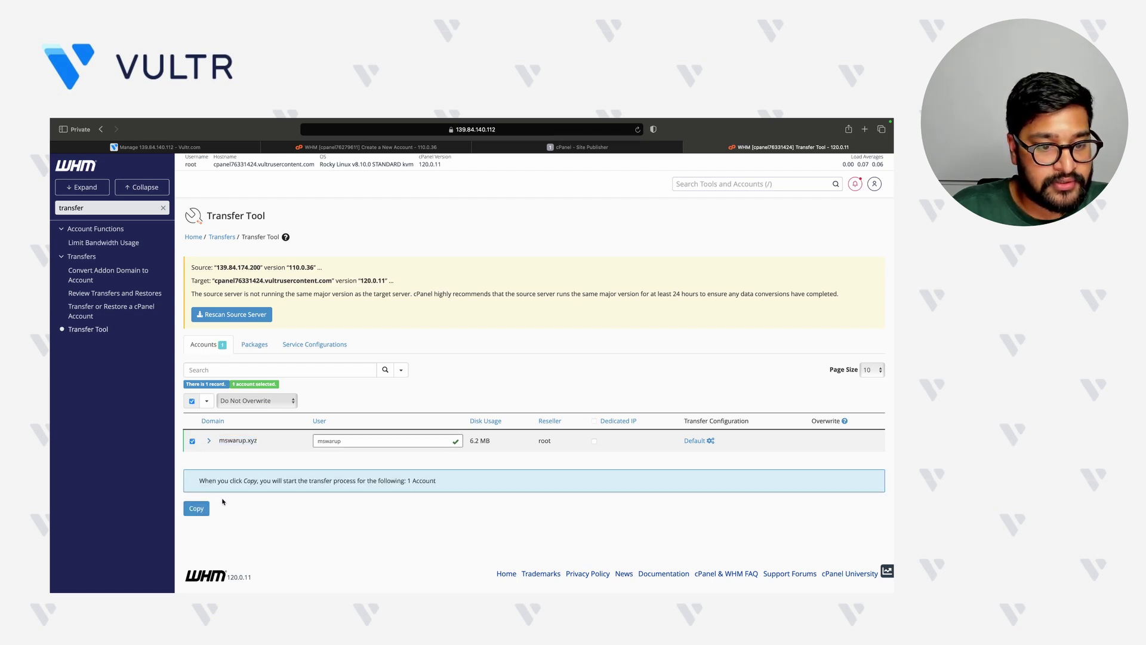
left_click(197, 509)
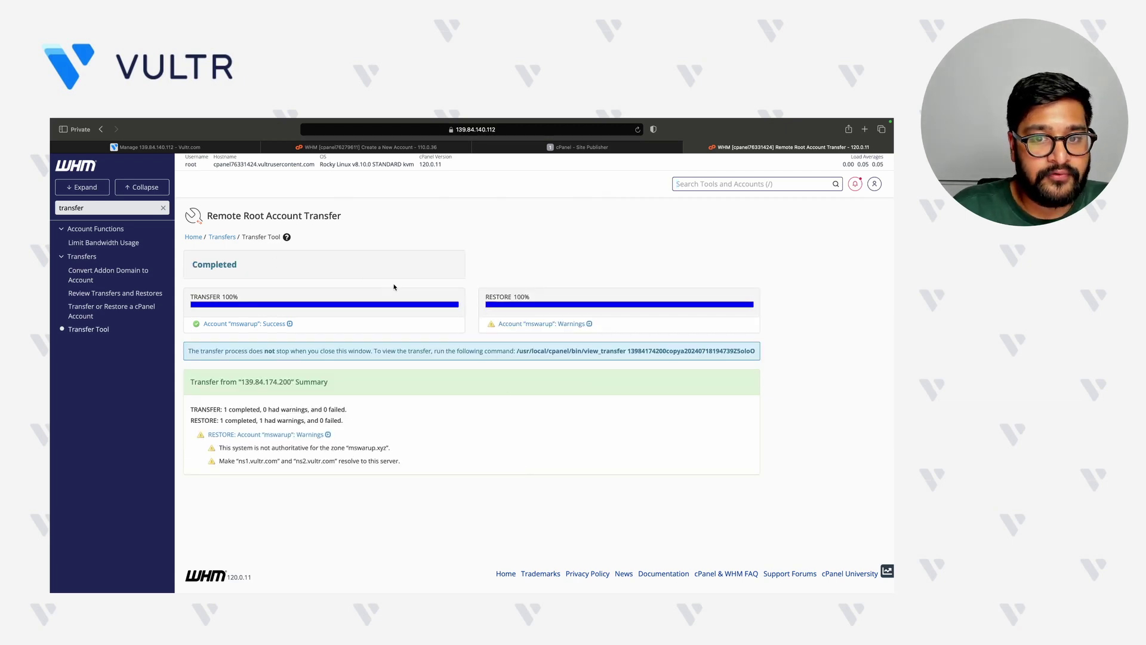
Filter the sidebar for 'account' and open List Accounts to see mswarup.xyz
left_click(163, 208)
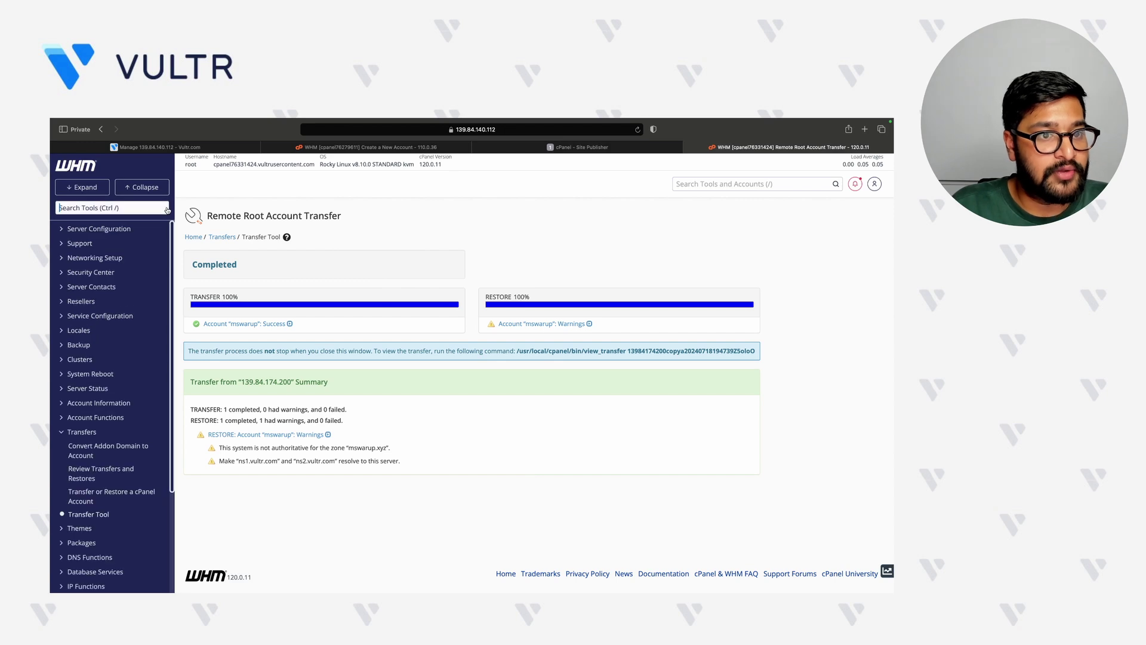
type("account")
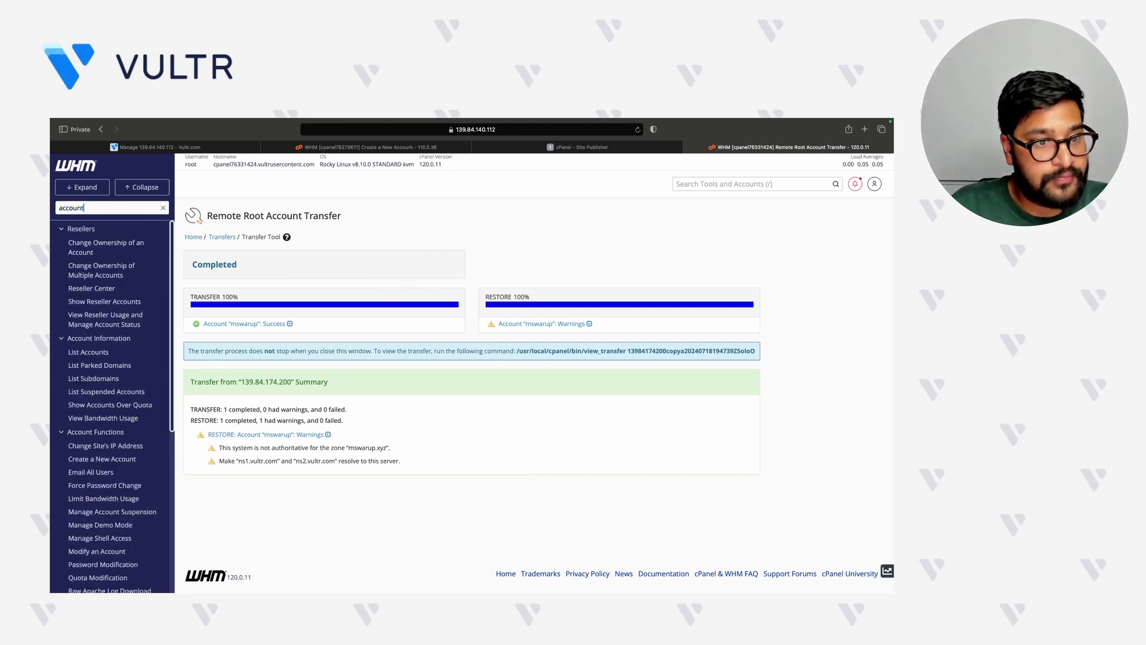
left_click(98, 357)
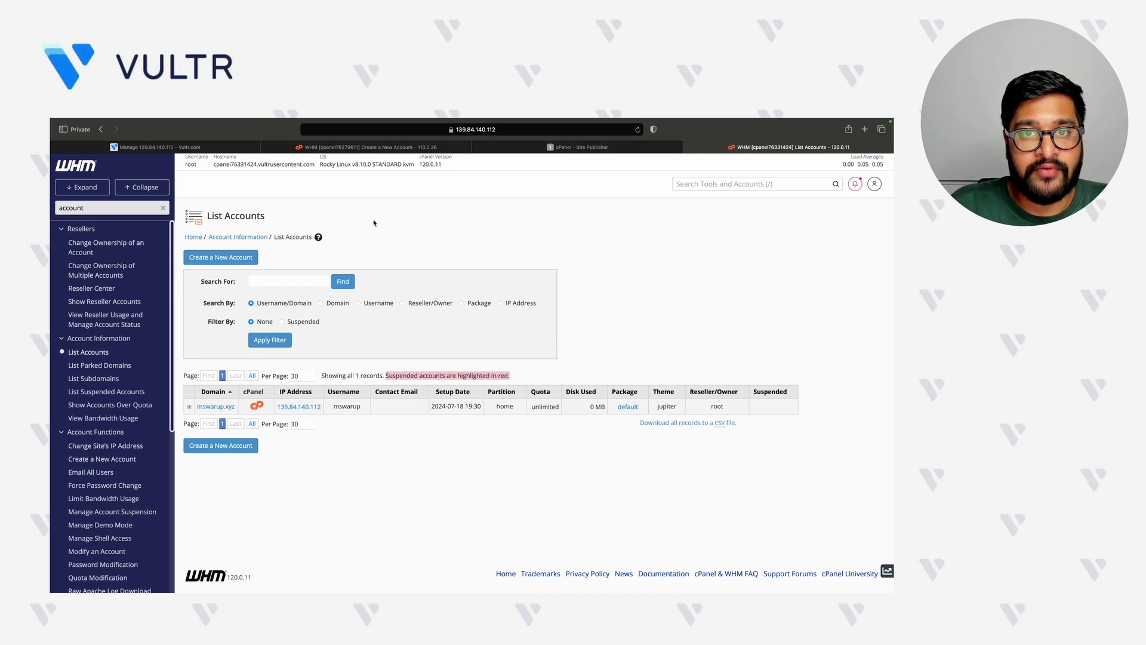
Copy the new server IP 139.84.140.112 and go to the Vultr server page
left_click(481, 128)
left_click_drag(370, 128, 330, 129)
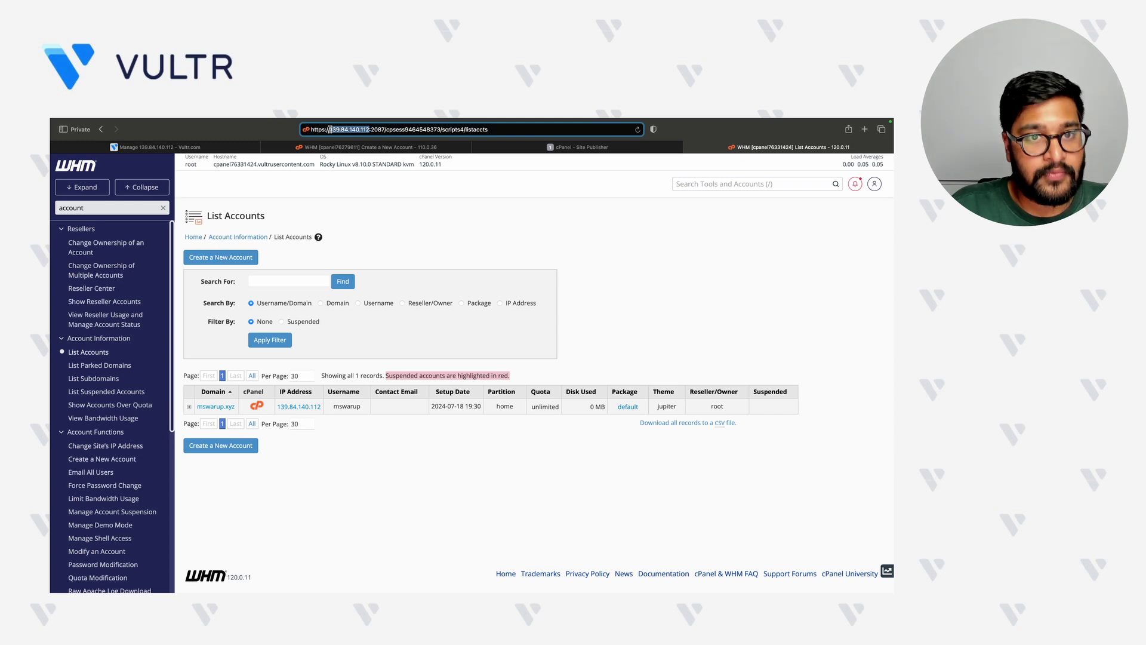
left_click(212, 149)
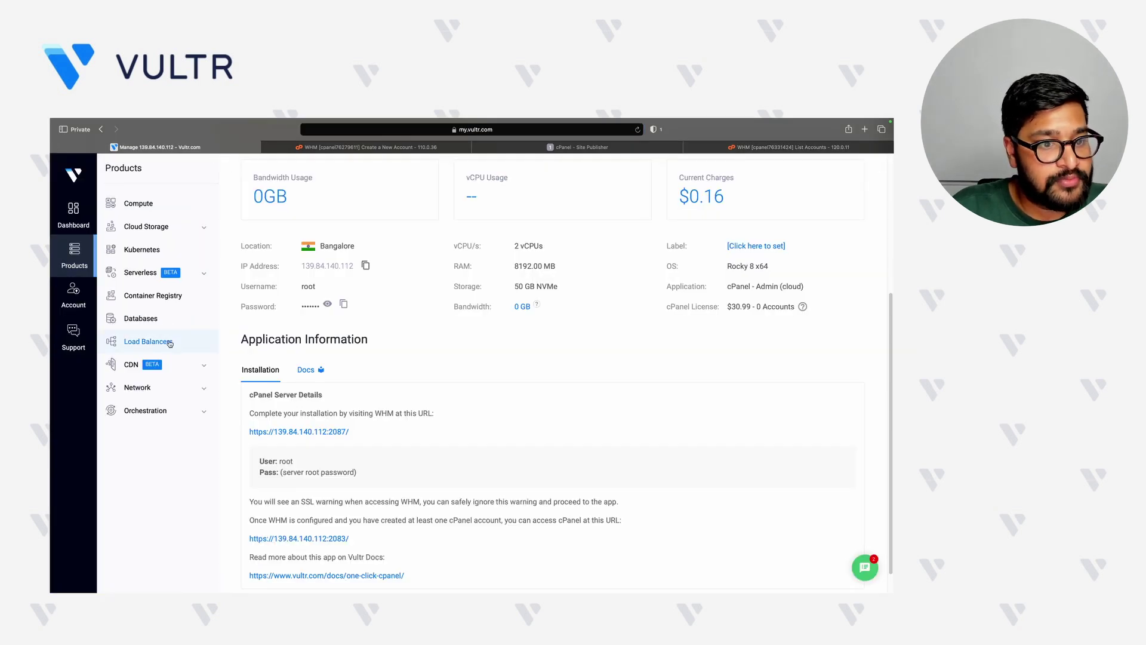
Open the DNS records for mswarup.xyz under Network > DNS
left_click(170, 394)
left_click(133, 455)
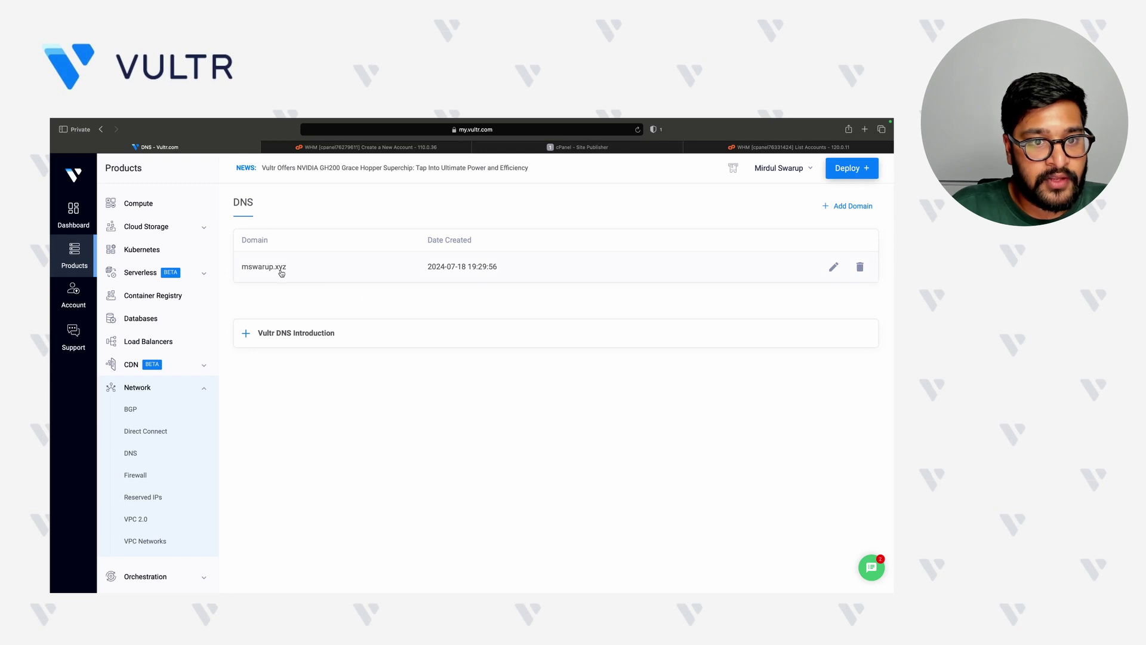
left_click(831, 267)
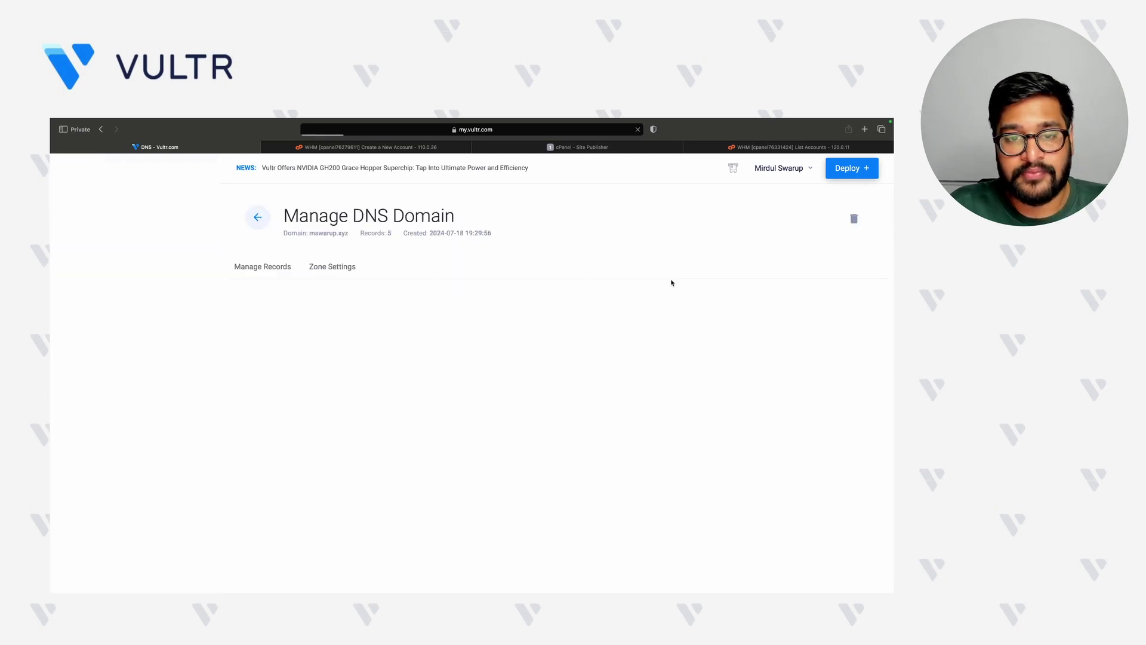
Change the A record from 139.84.174.200 to 139.84.140.112 and view the live site
left_click(826, 399)
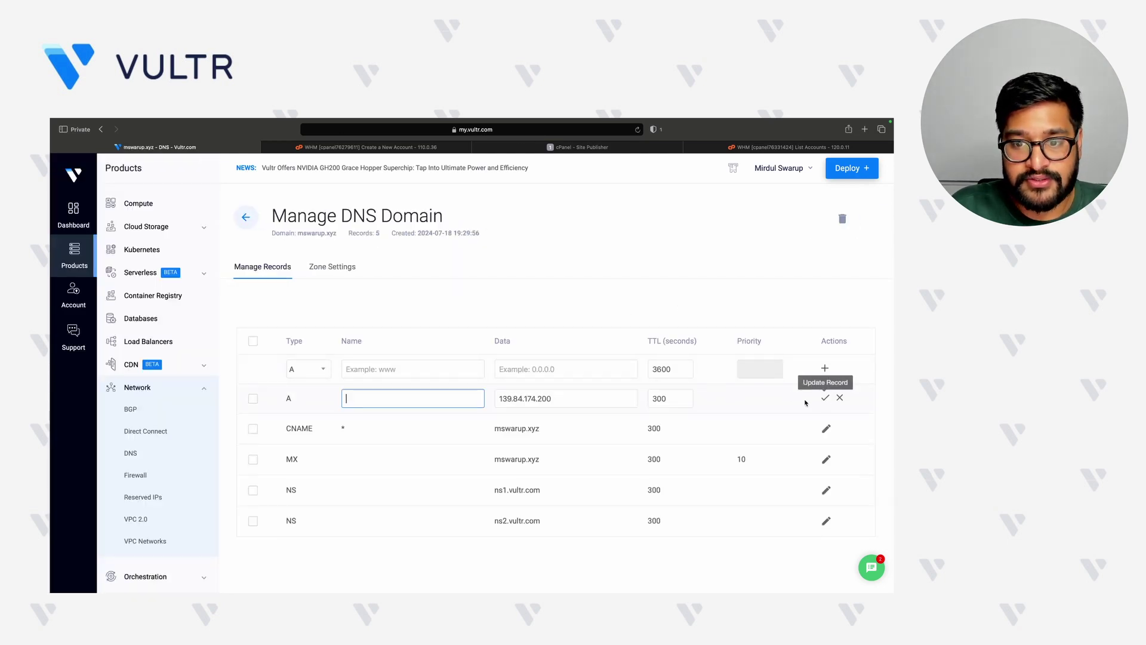
left_click_drag(612, 398, 493, 402)
key("super+v")
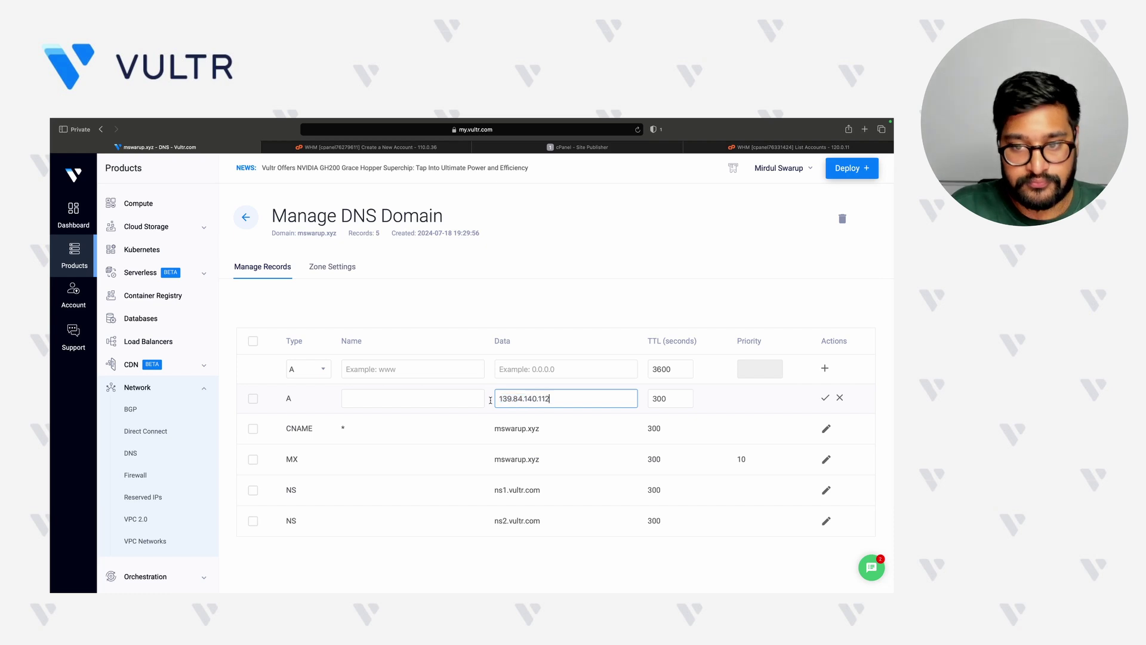
left_click(665, 289)
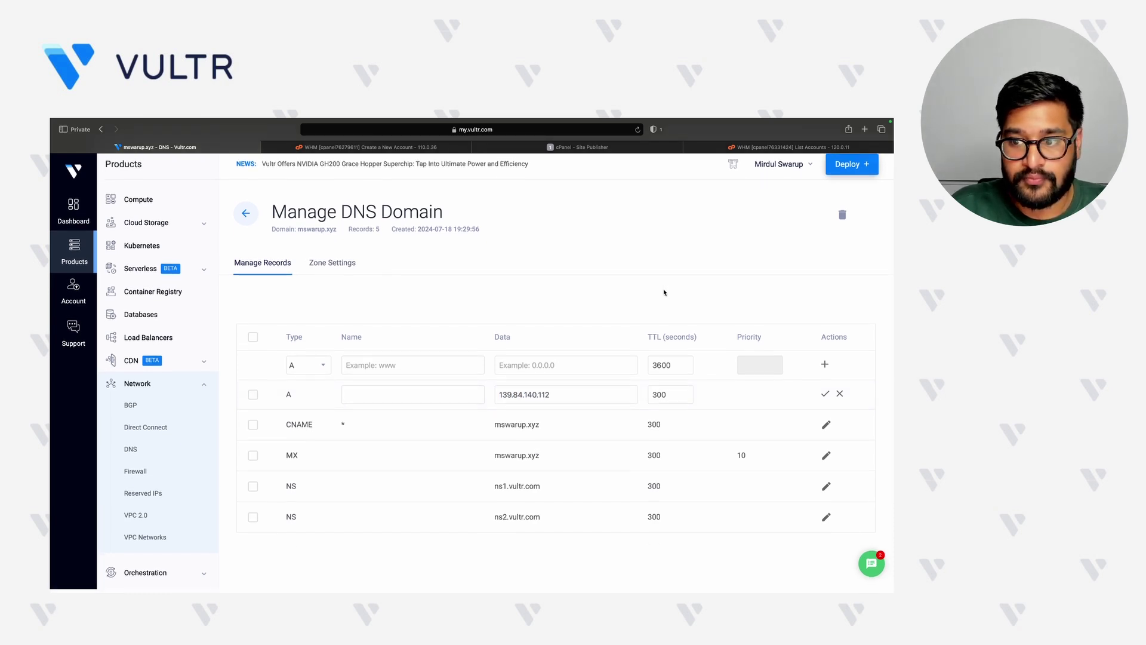
left_click(825, 397)
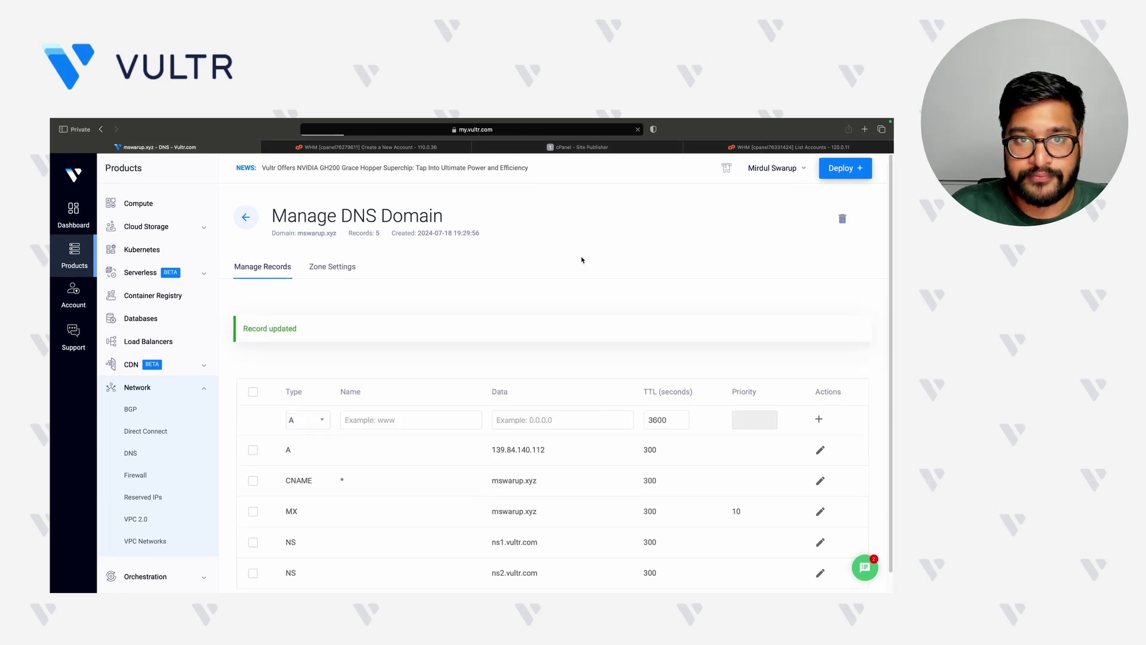
key("ctrl+Left")
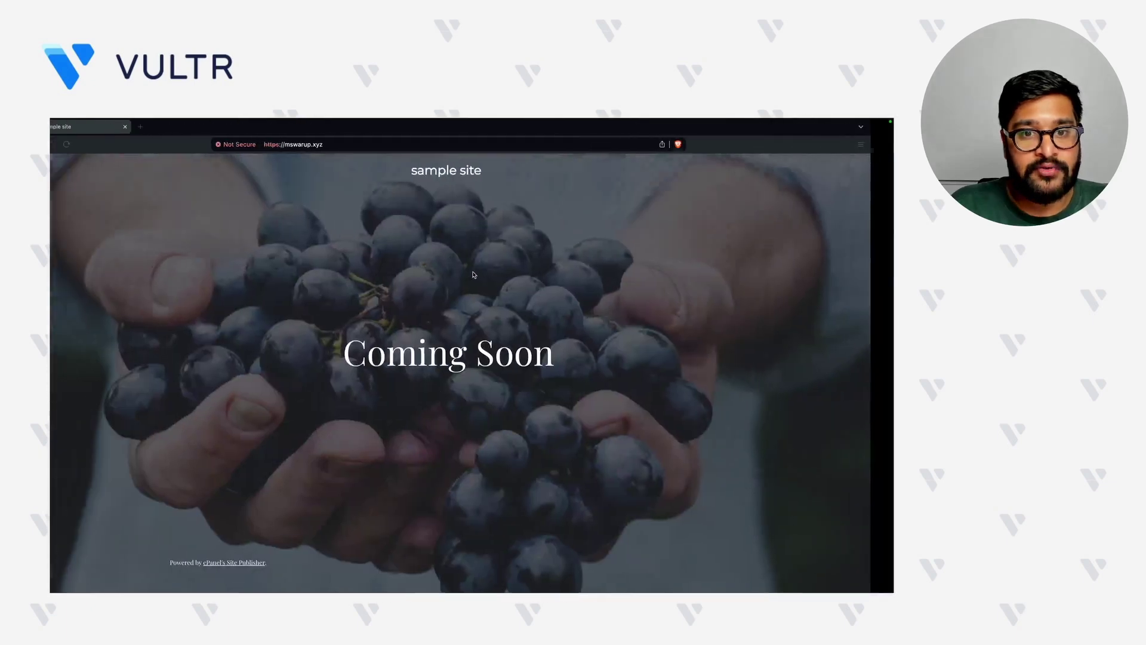